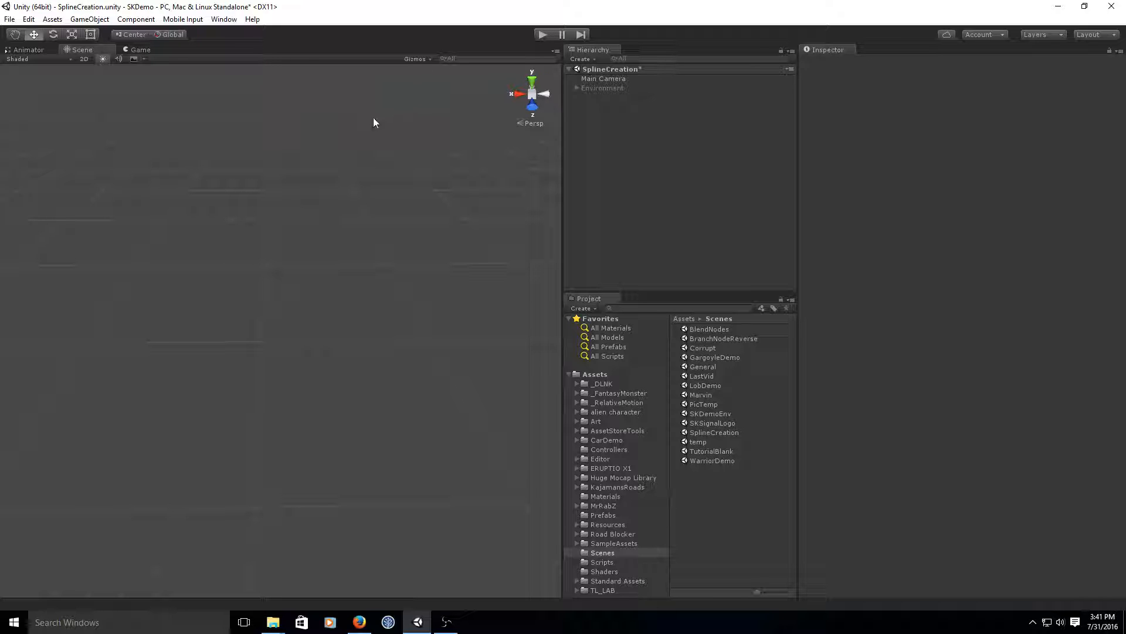
Create a new SplineKitPro spline in the SplineCreation scene.
click(104, 21)
mouse_move(115, 125)
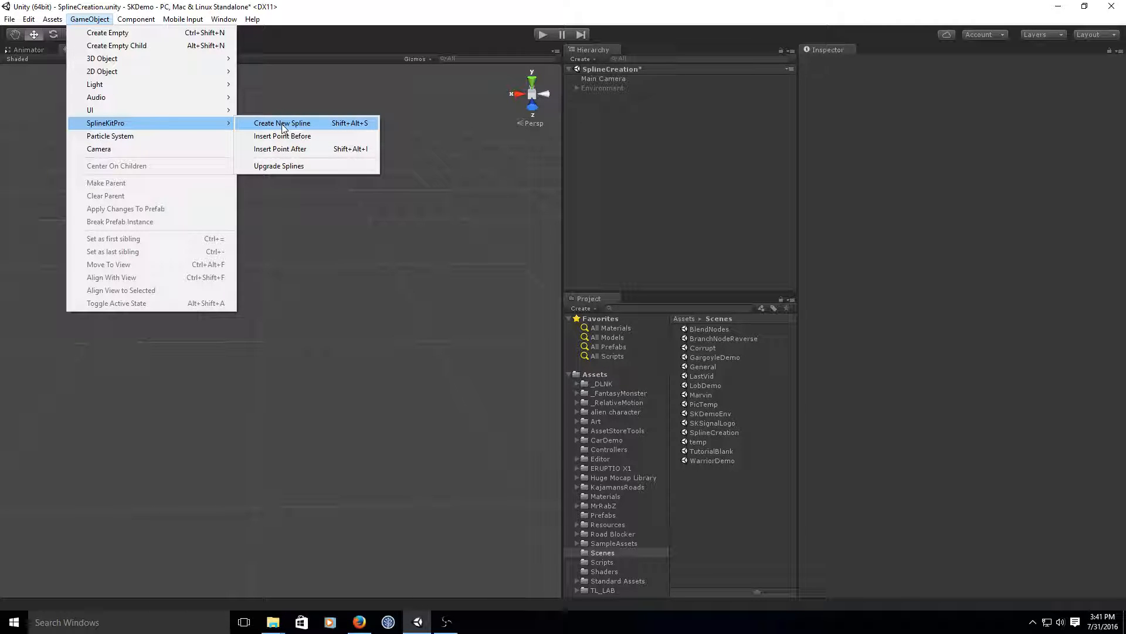
click(354, 126)
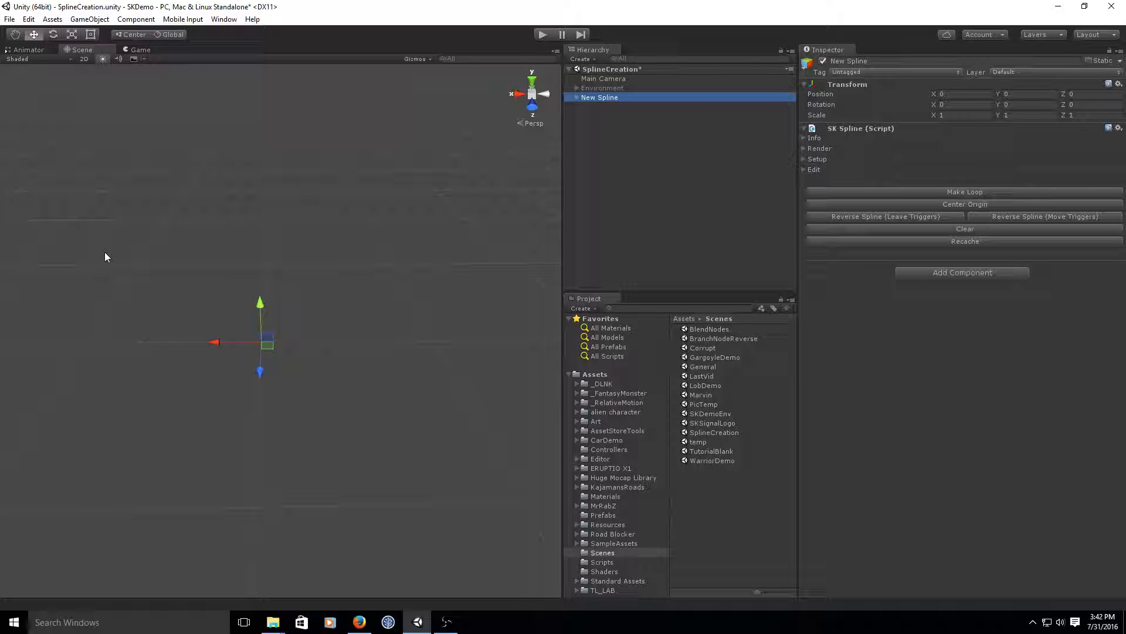
Place seven control points in the scene to form an S-shaped spline whose end curls back over itself.
click(84, 244)
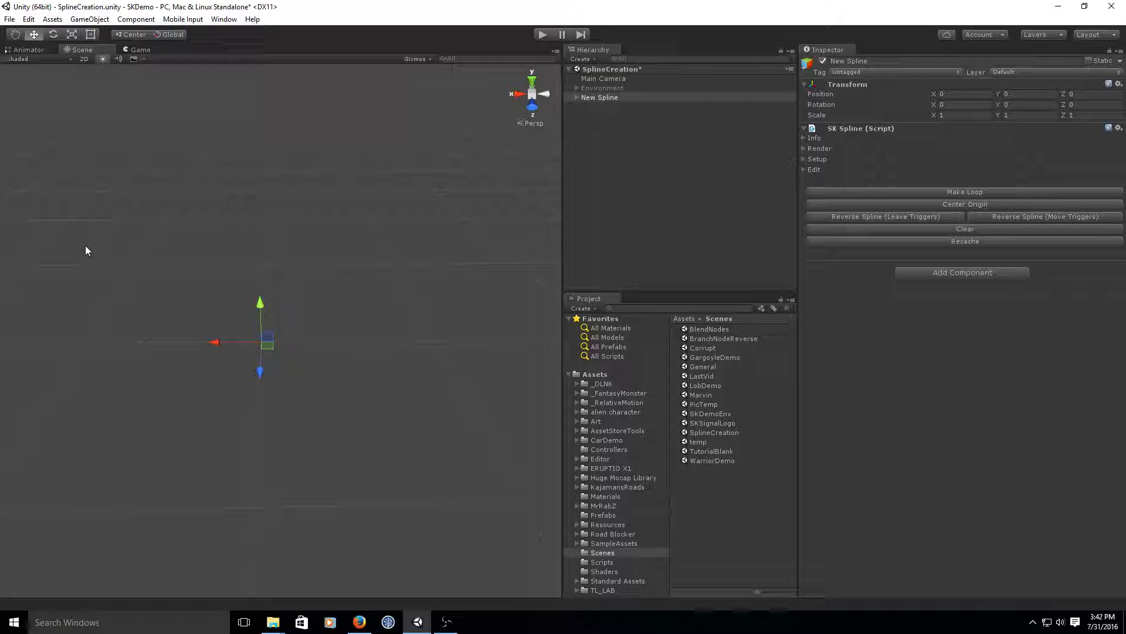
click(178, 225)
click(266, 248)
click(340, 334)
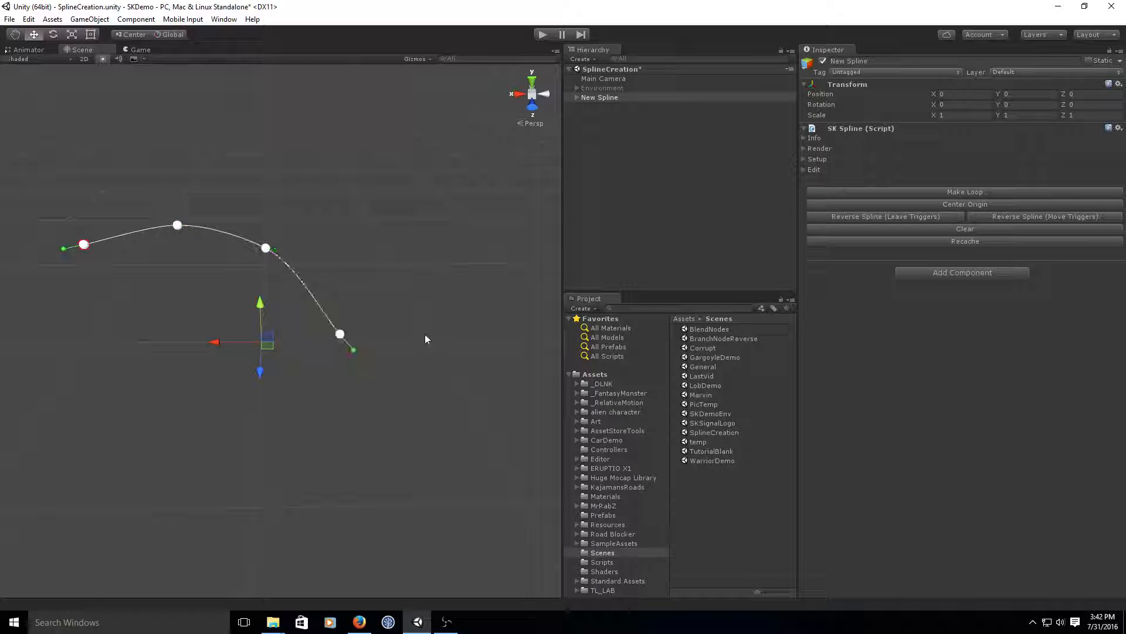
click(454, 328)
click(474, 199)
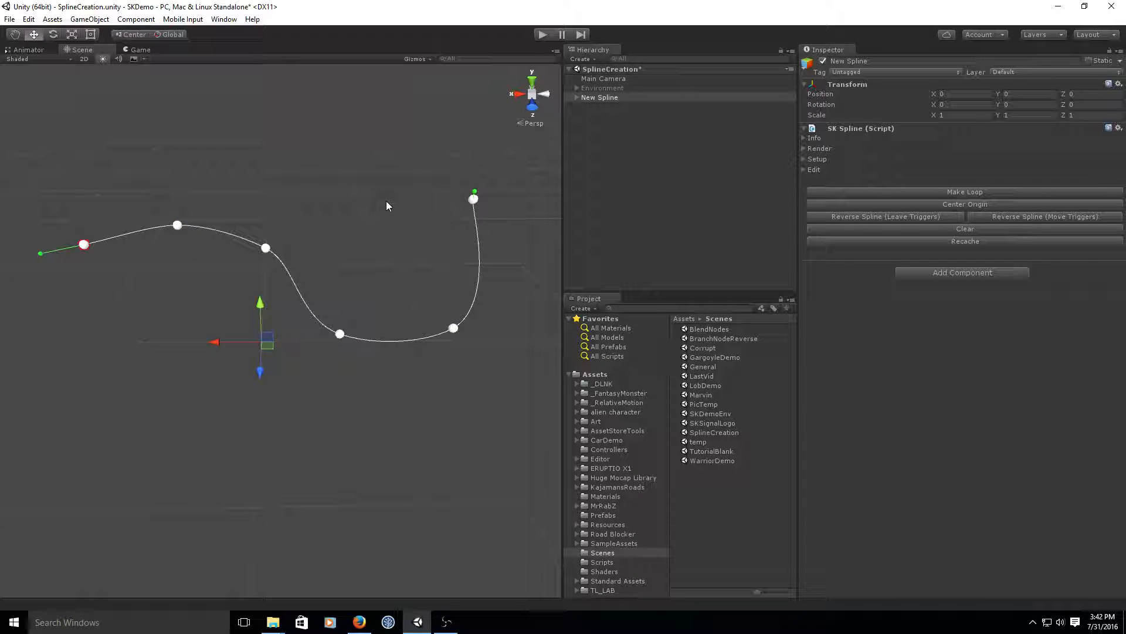
click(382, 180)
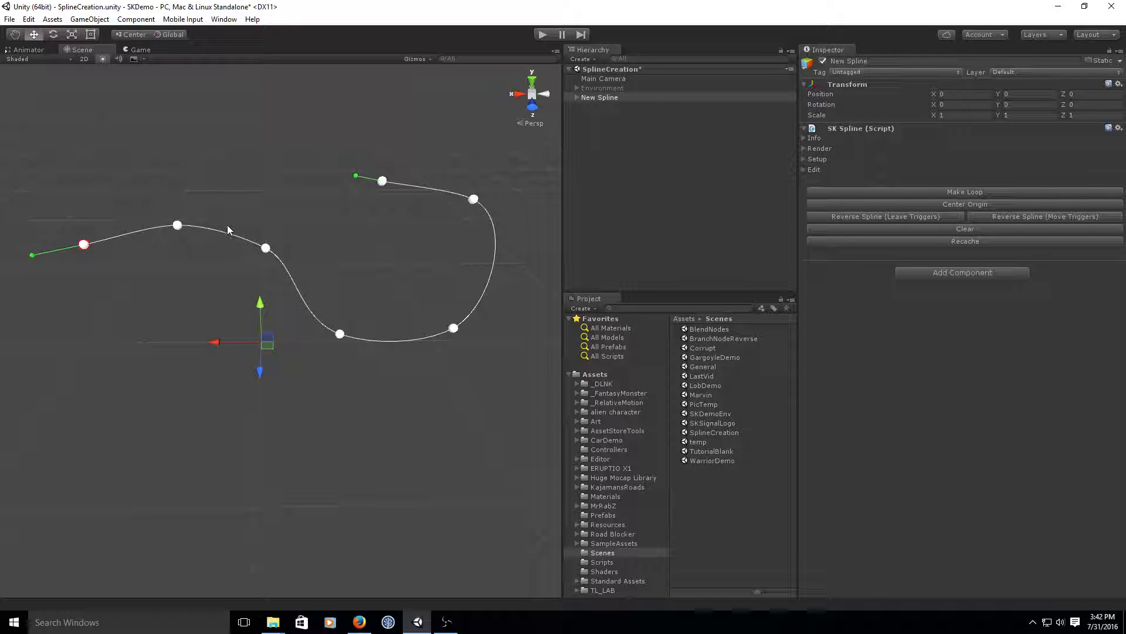
Turn off Auto Manage End Points for the spline and move its End node slightly upward to about Y 59.
click(804, 158)
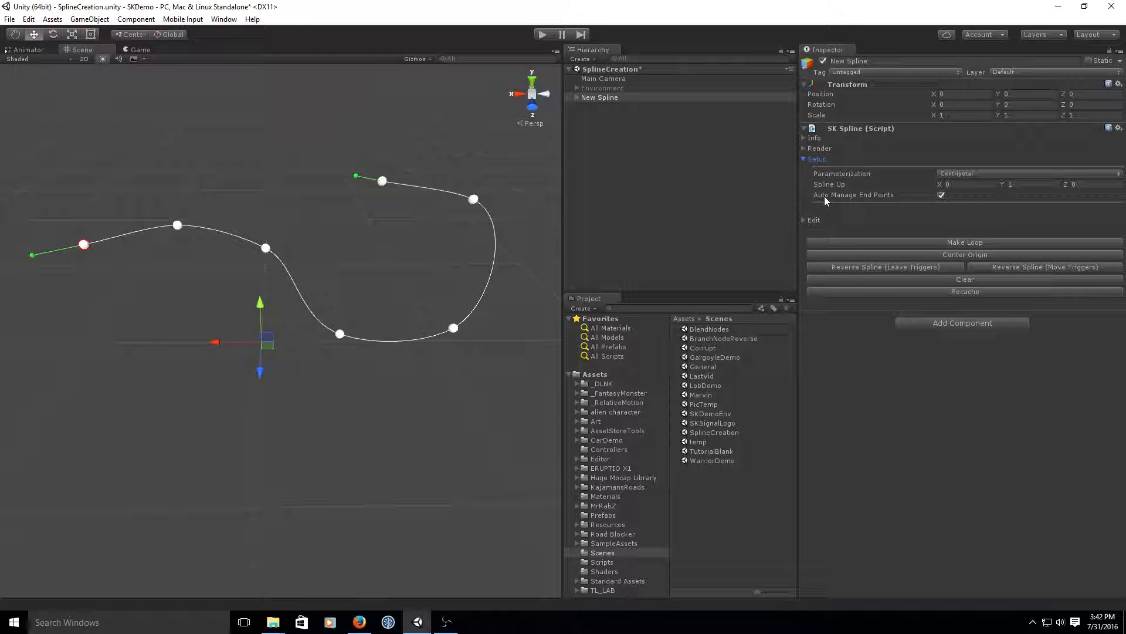
click(941, 195)
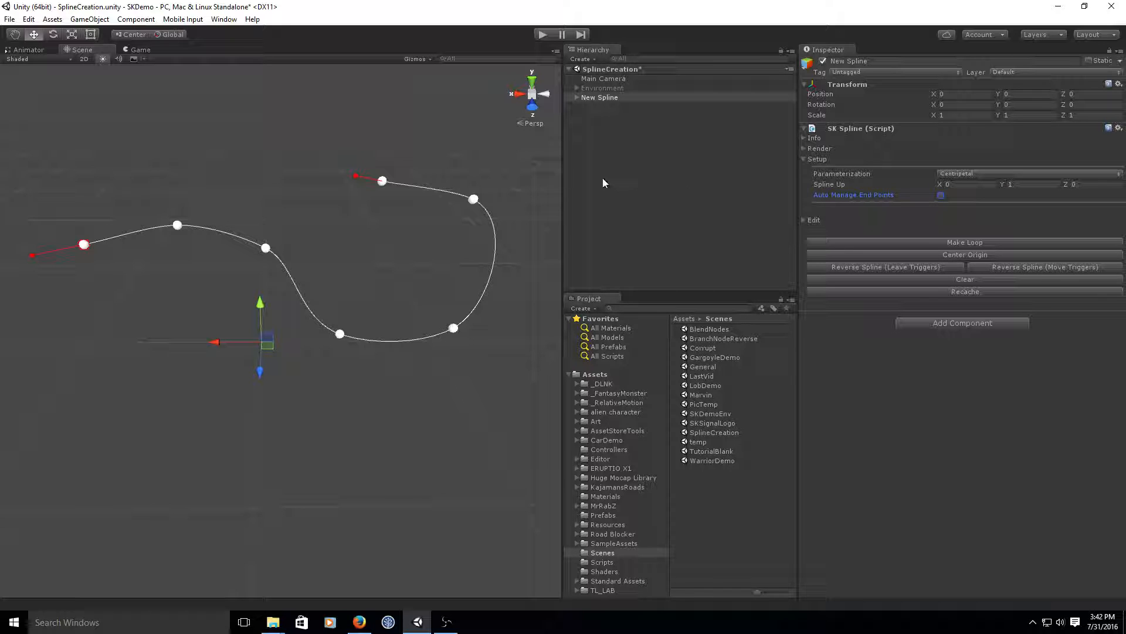
click(356, 176)
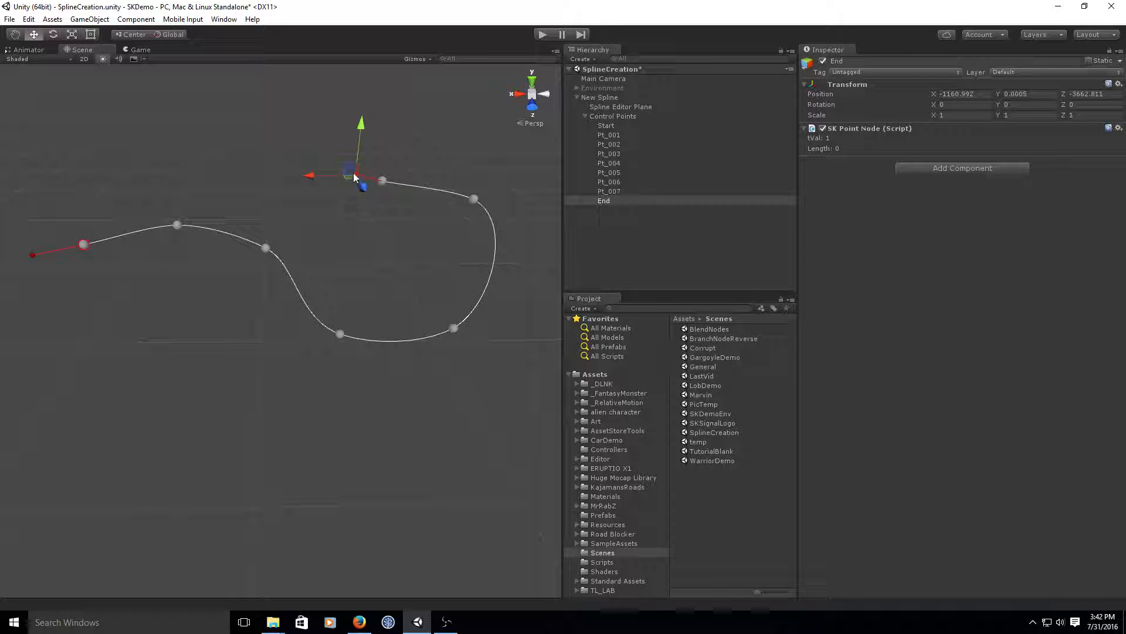
mouse_move(353, 172)
mouse_down()
mouse_move(356, 194)
mouse_move(346, 153)
mouse_move(357, 143)
mouse_move(348, 199)
mouse_move(360, 151)
mouse_move(363, 214)
mouse_move(353, 164)
mouse_move(344, 186)
mouse_move(354, 169)
mouse_up()
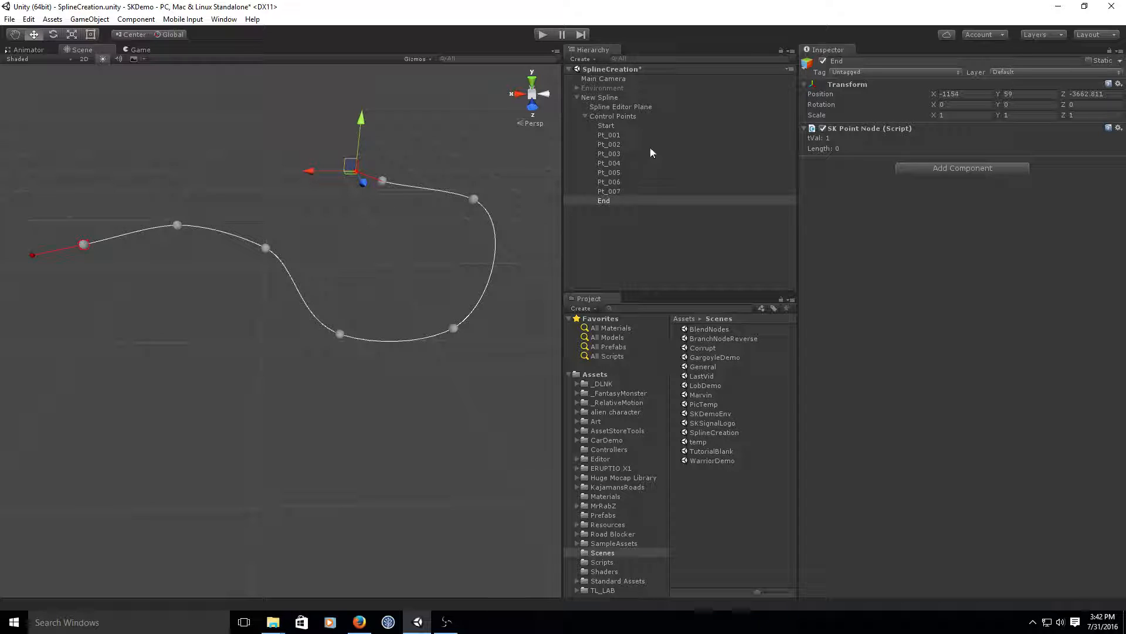
Turn Auto Manage End Points back on for the New Spline object.
click(612, 97)
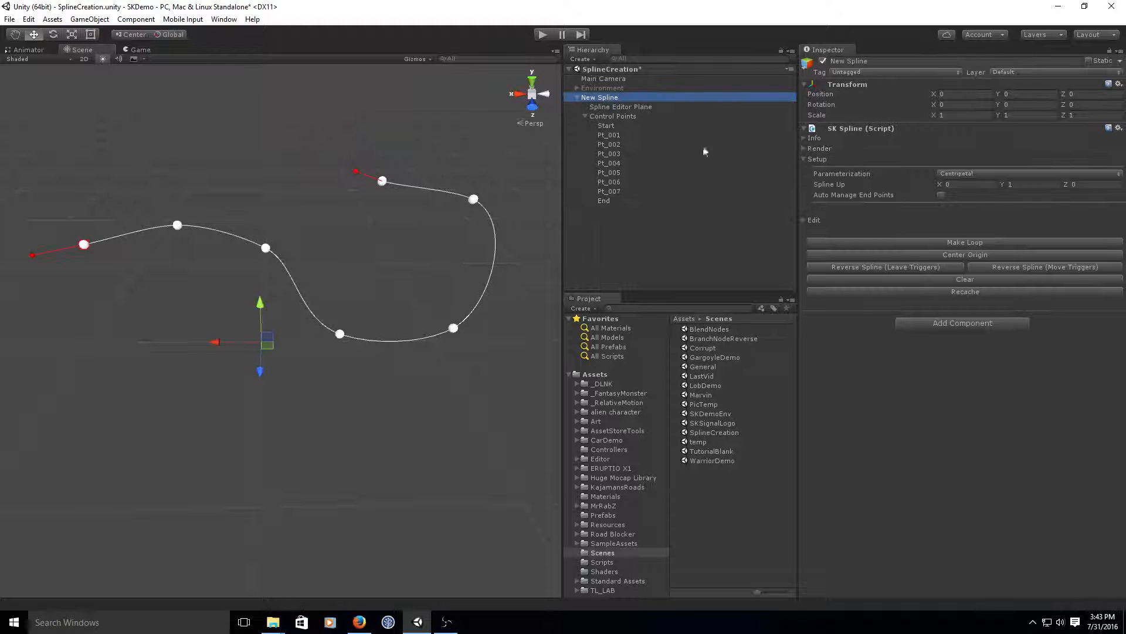
click(941, 194)
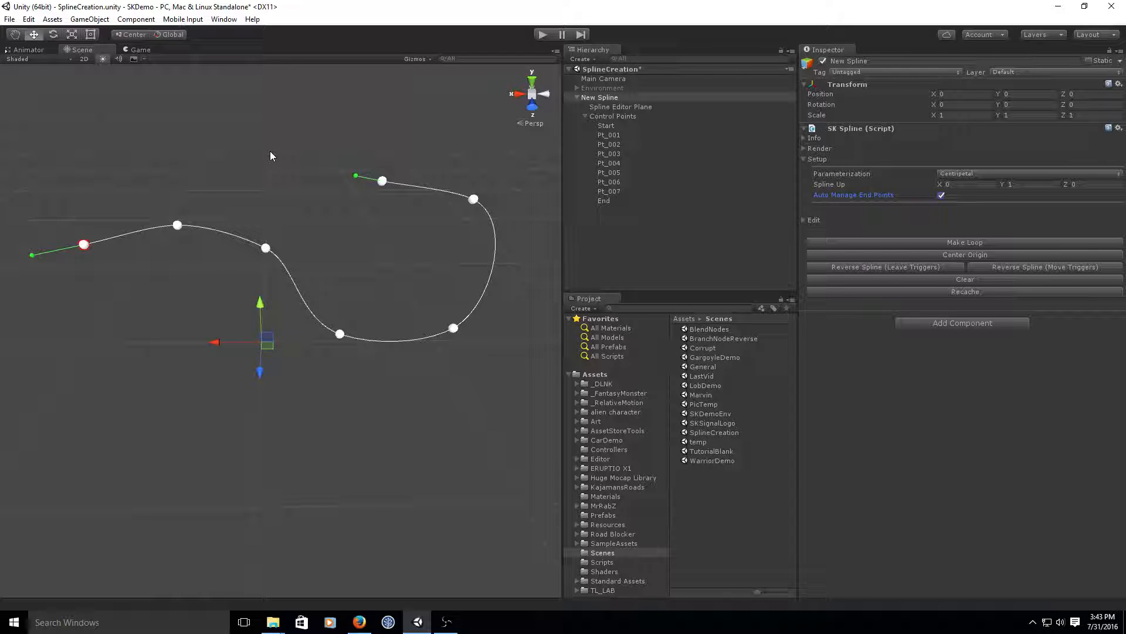
Extend the open end of the spline with two more control points, and undo the second one.
click(291, 164)
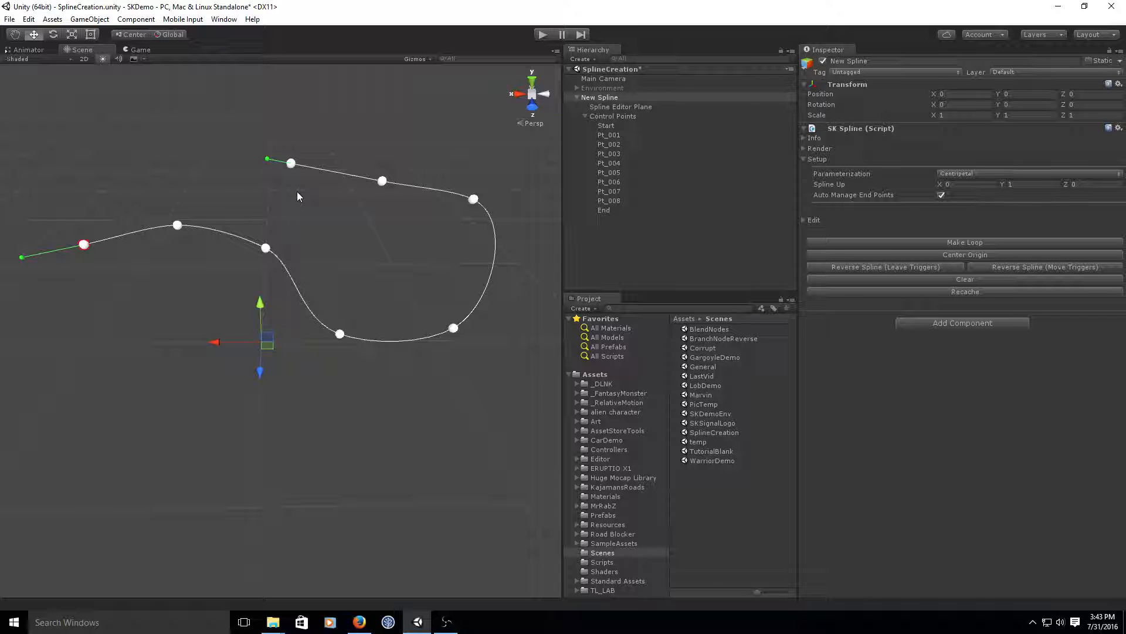
click(305, 139)
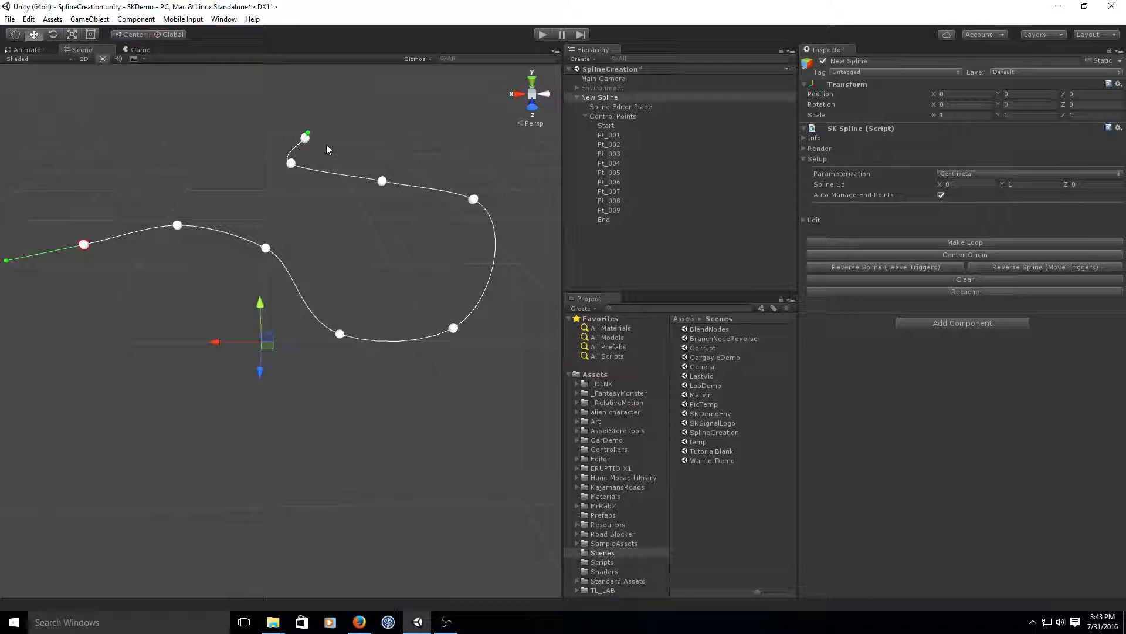
key(ctrl+z)
alt+drag(318, 187, 325, 413)
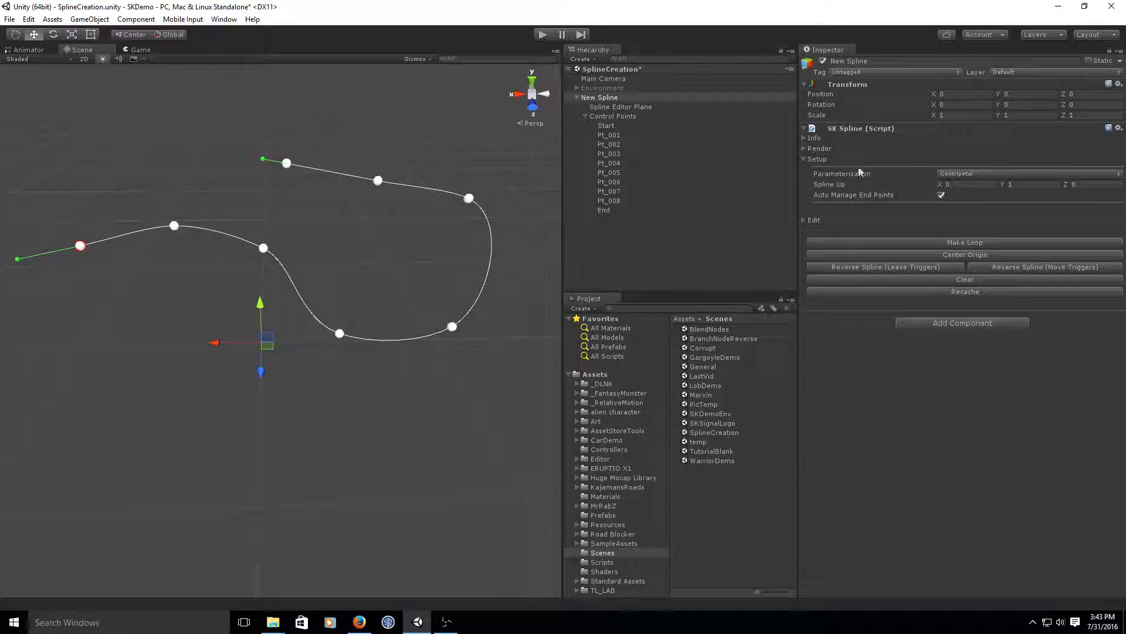
Expand the spline's Edit settings and turn on Show Spline Plane for the Spline Editor Plane.
click(804, 158)
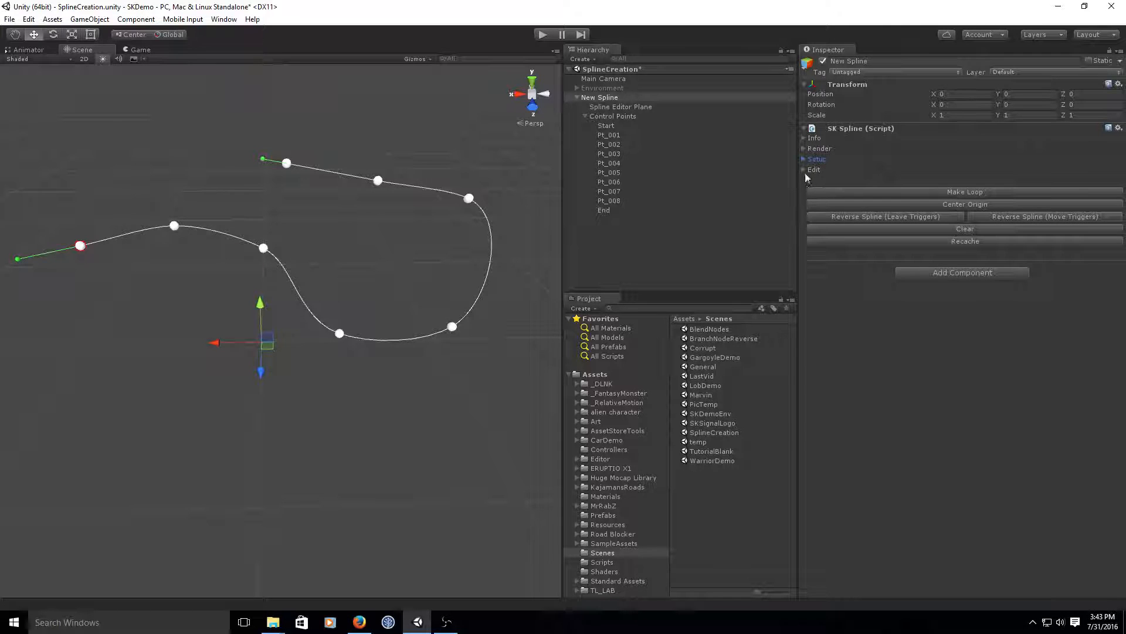
click(804, 170)
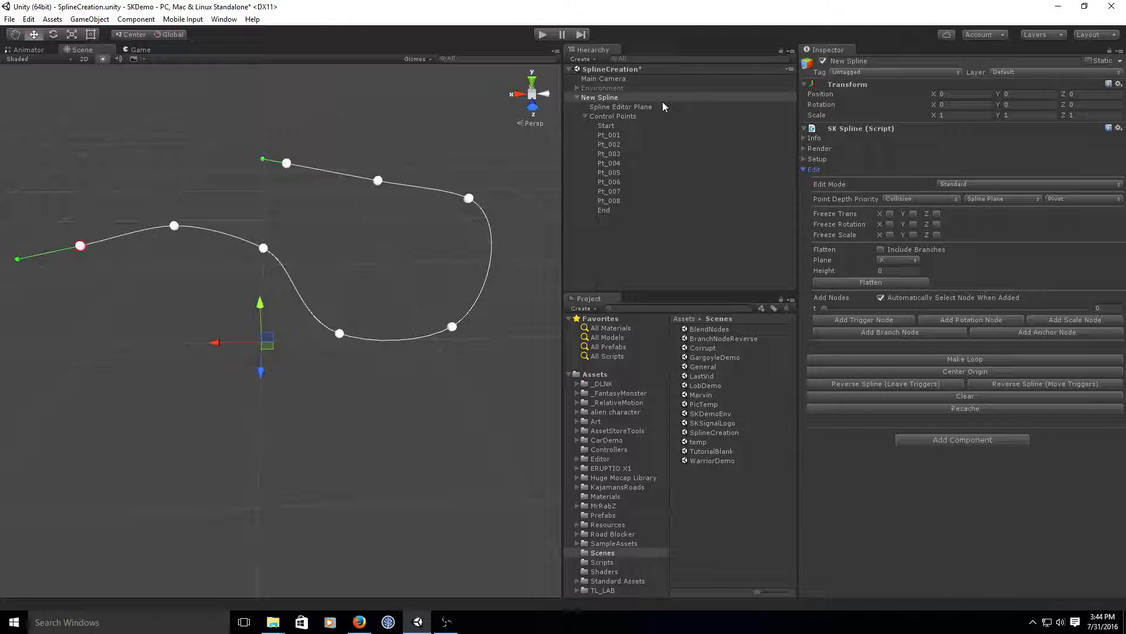
click(606, 107)
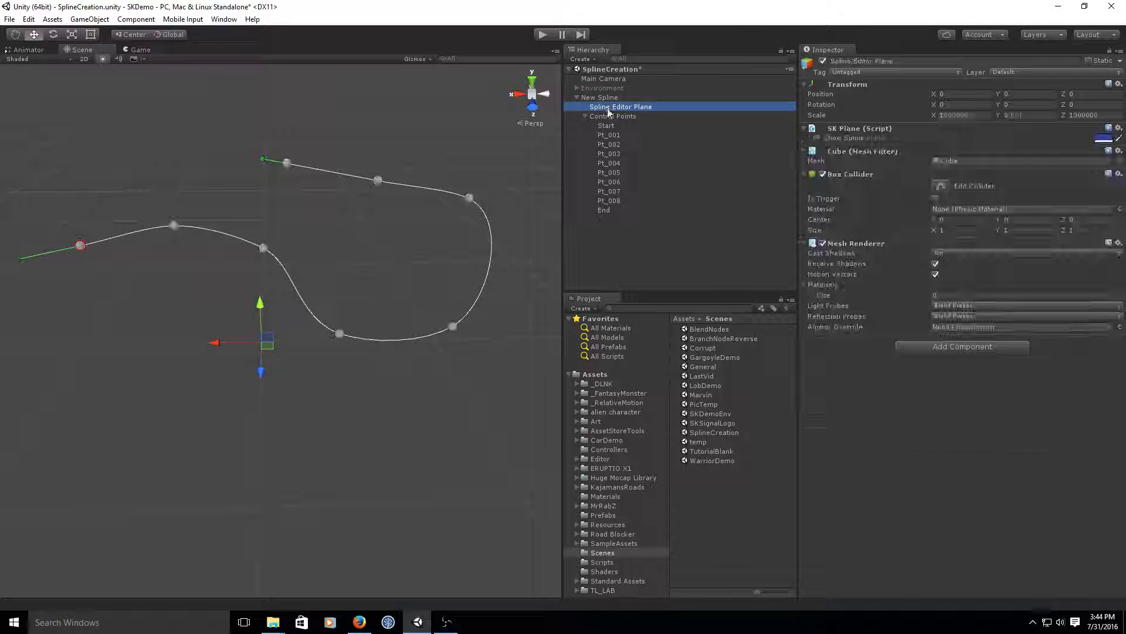
click(816, 138)
click(817, 138)
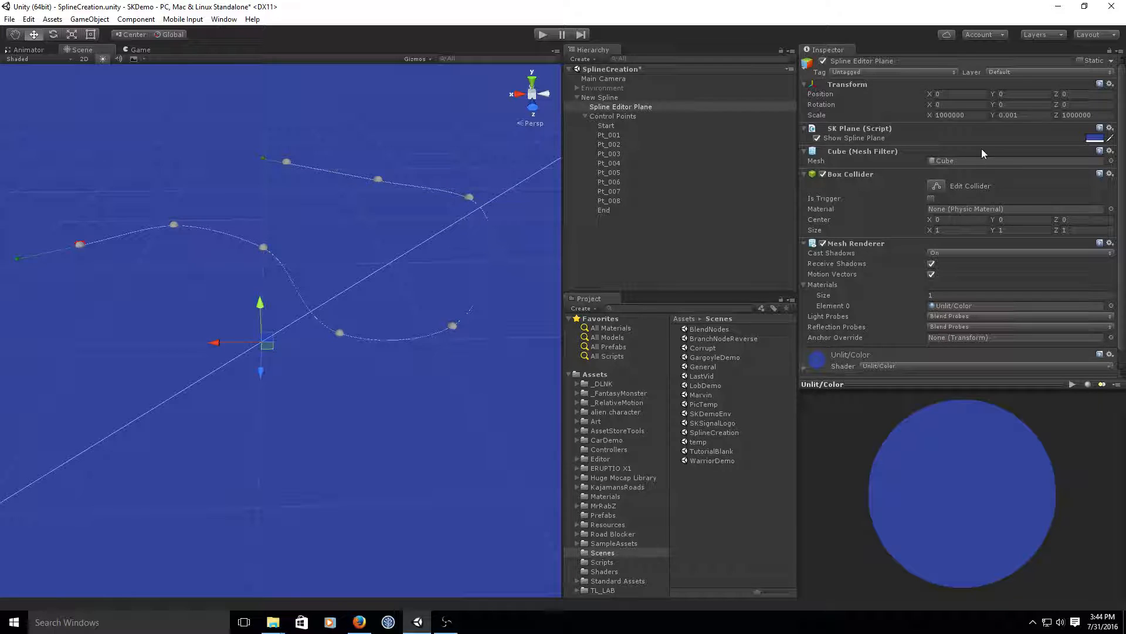
scroll(414, 409, down, 2)
scroll(413, 405, down, 2)
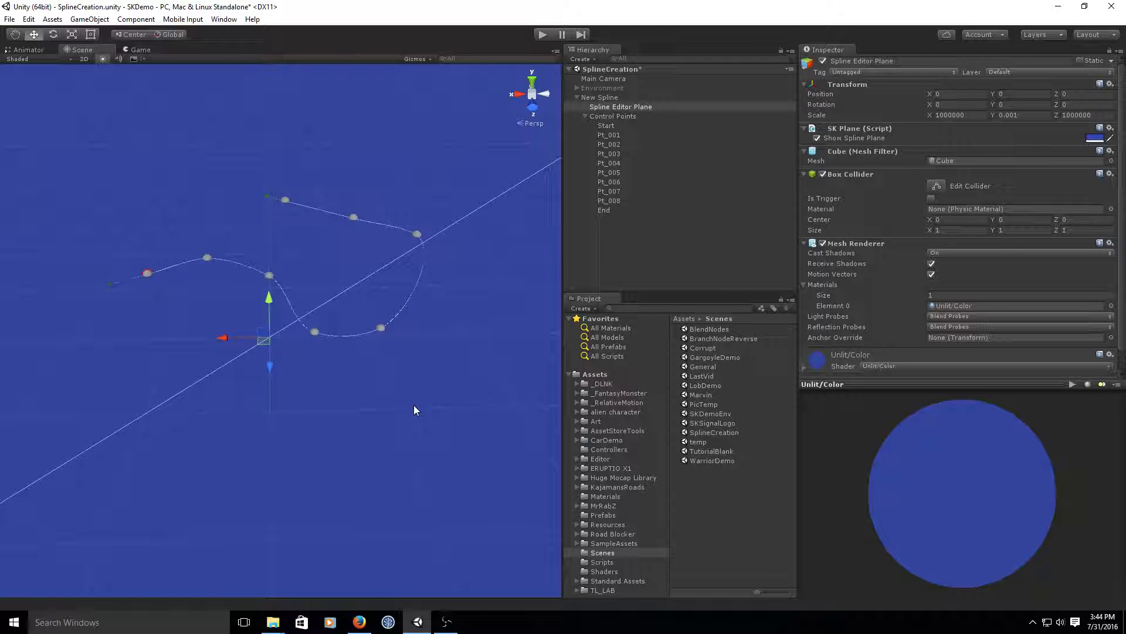
alt+drag(418, 422, 388, 388)
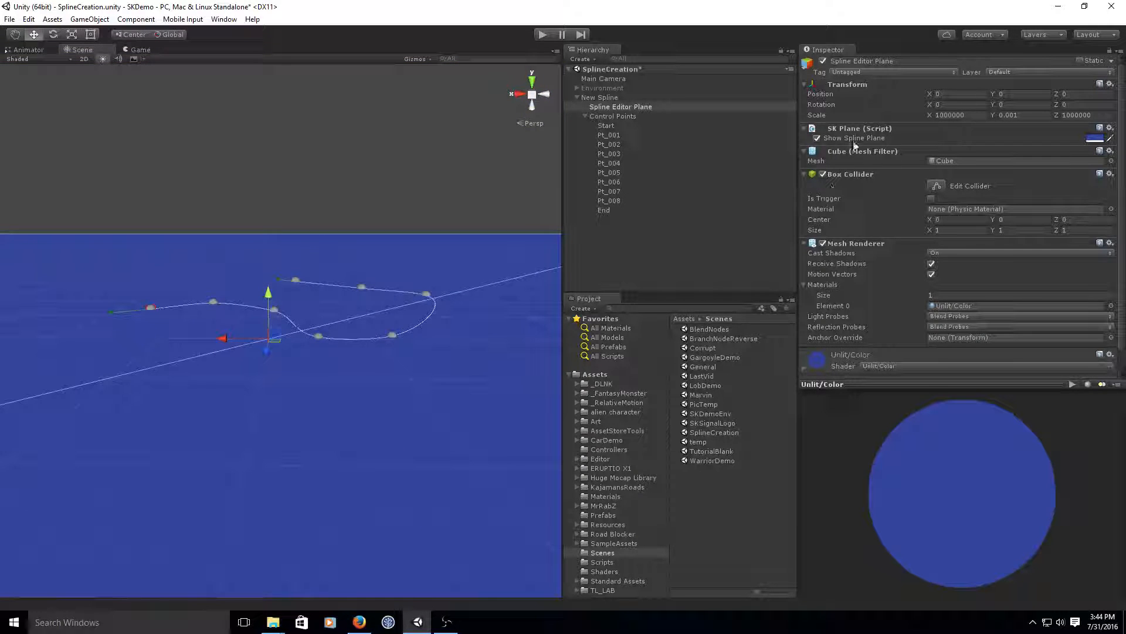
click(611, 99)
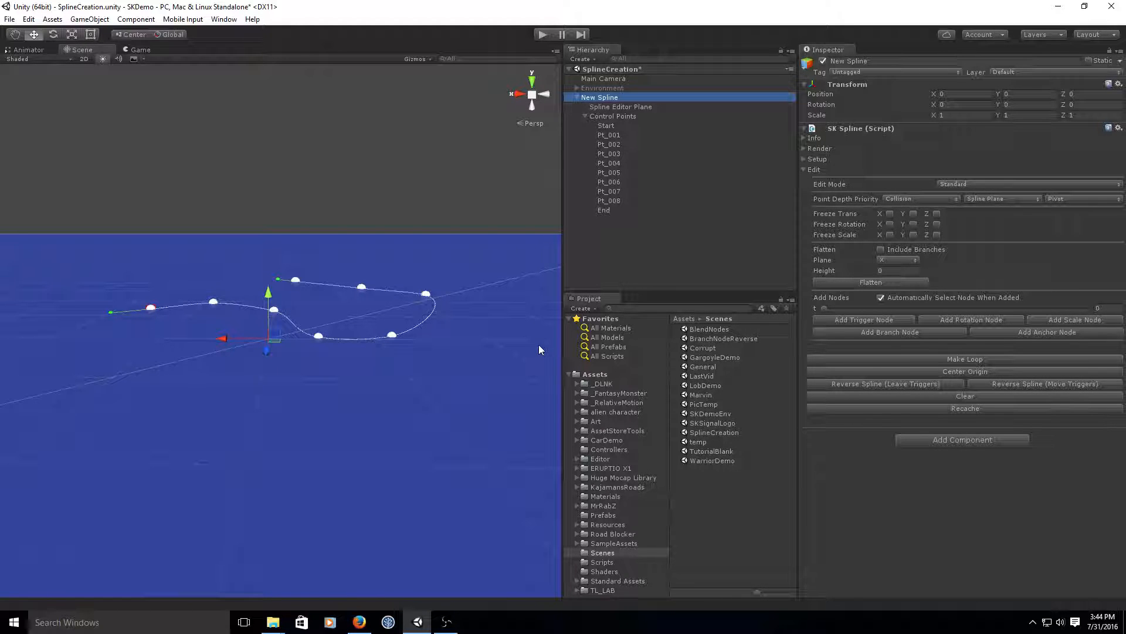
alt+drag(539, 343, 487, 404)
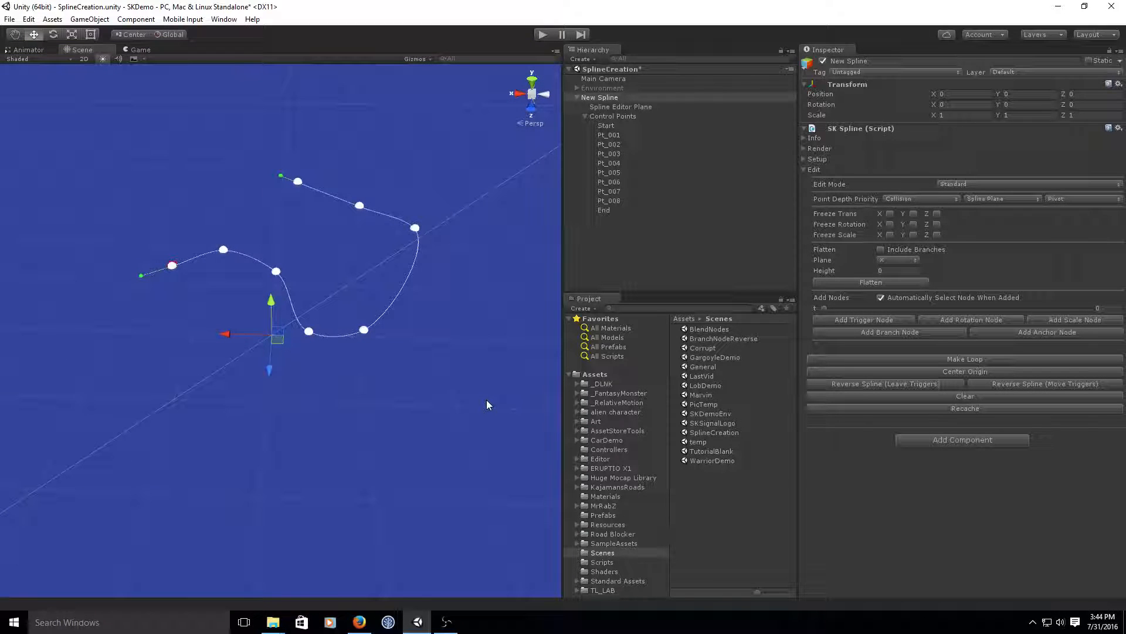
Set the Spline Editor Plane's X and Z scale to 500.
click(640, 107)
click(962, 115)
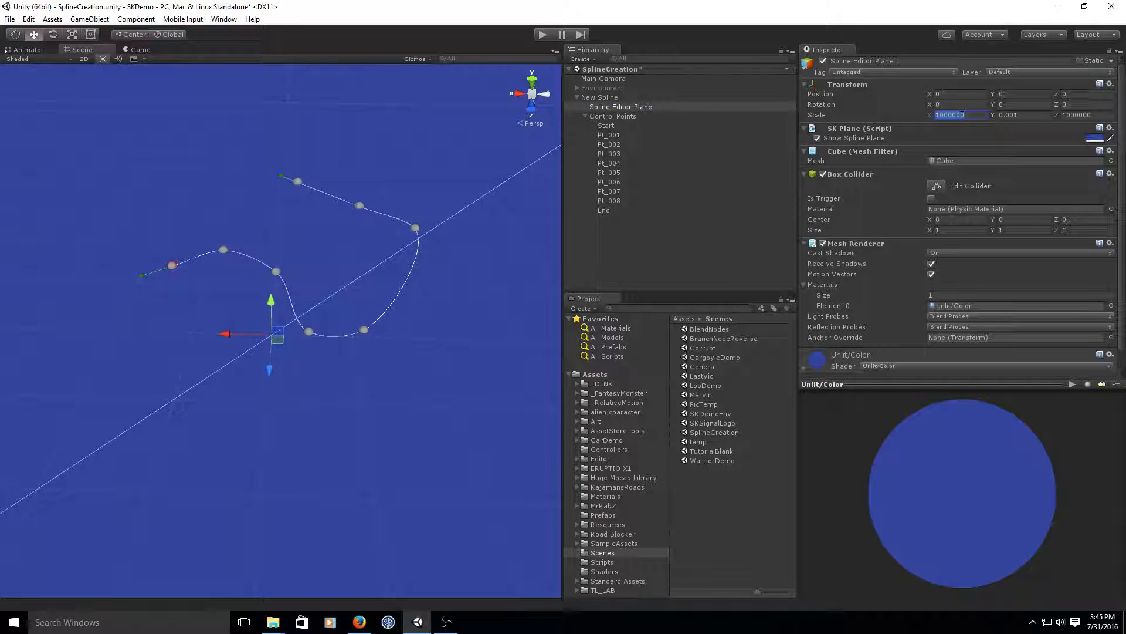
text(1000)
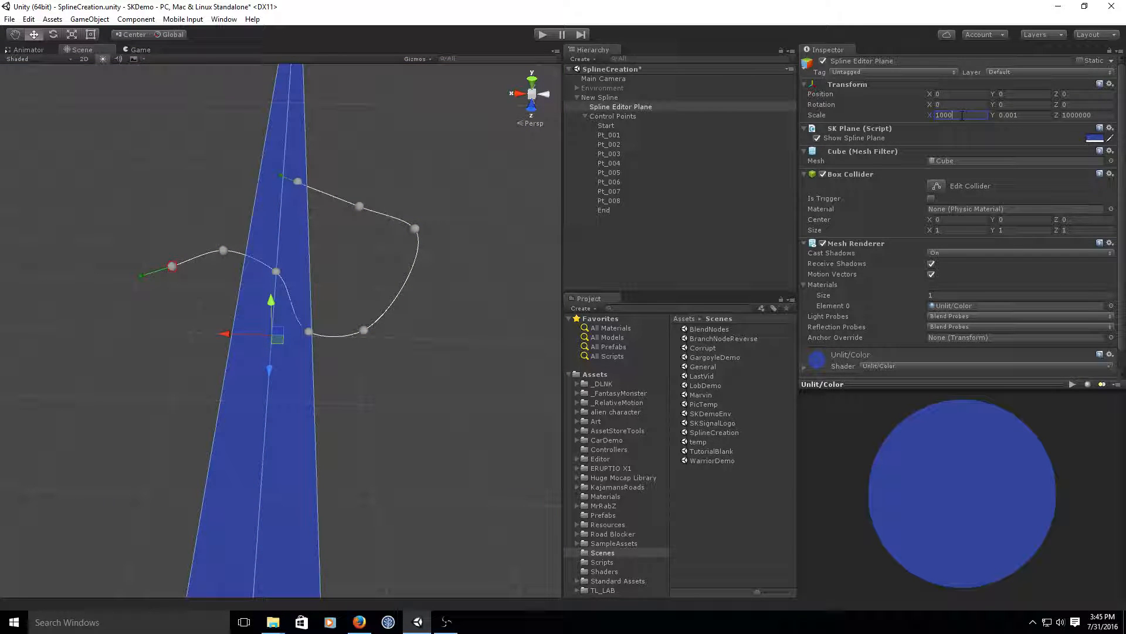
key(BackSpace)
key(BackSpace)
key(BackSpace)
key(BackSpace)
text(500)
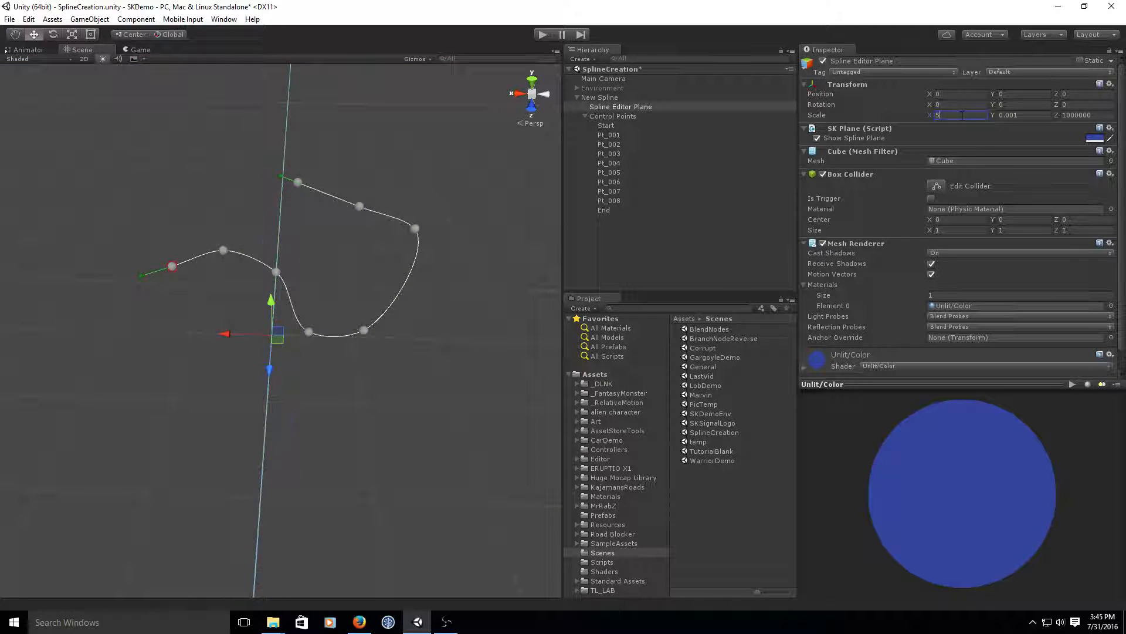
key(Tab)
key(Tab)
text(500)
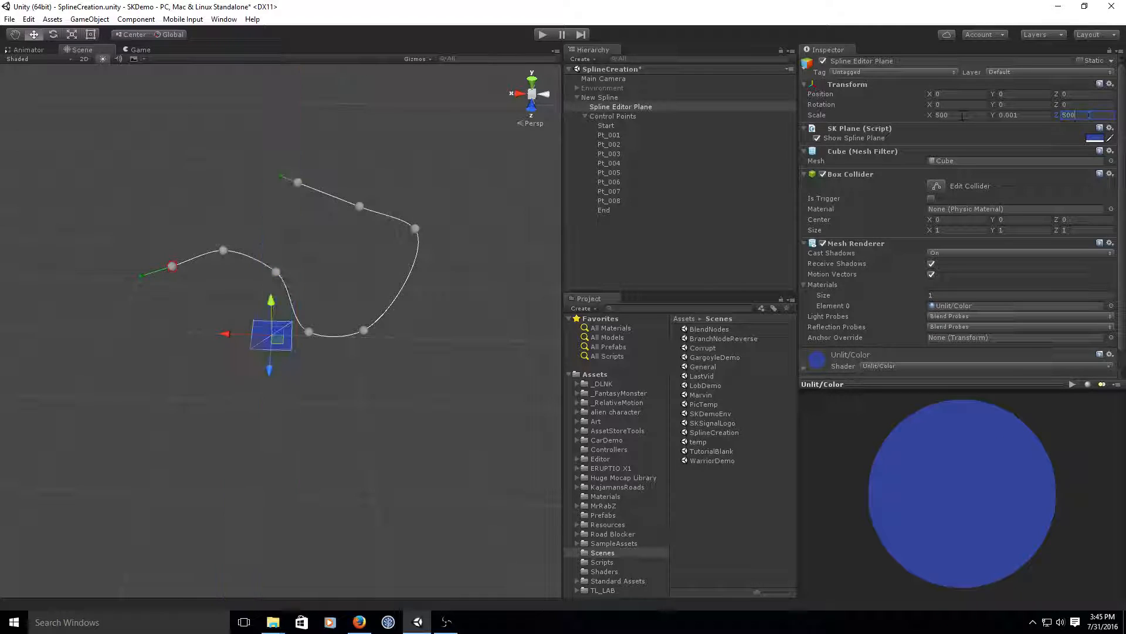
scroll(348, 428, up, 3)
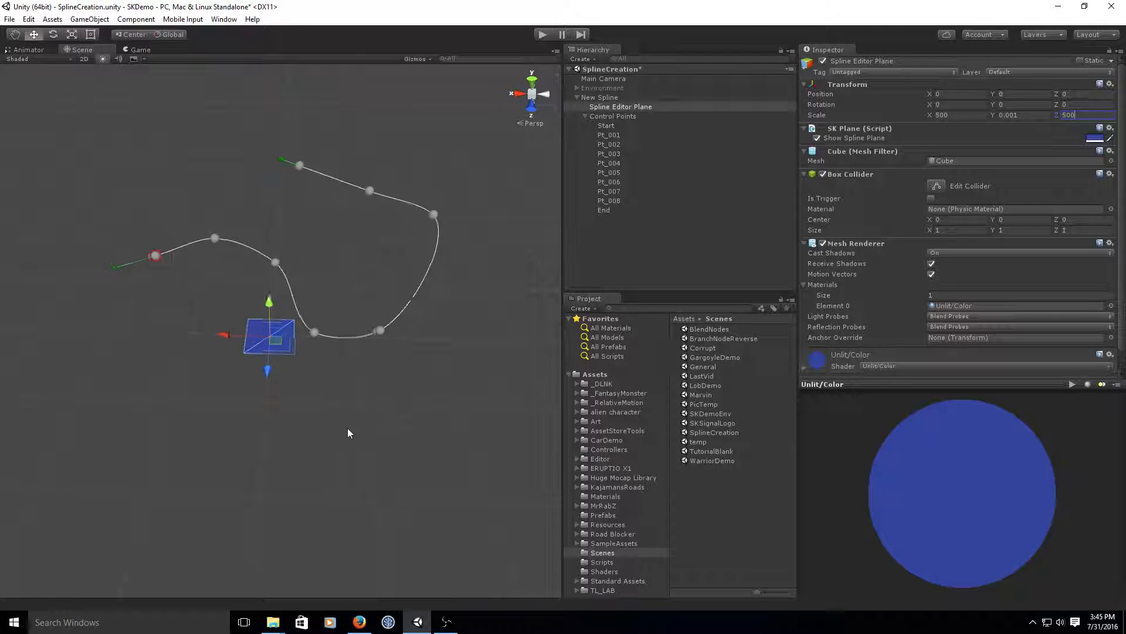
Set the Spline Editor Plane's X and Z scale to 1000.
click(962, 115)
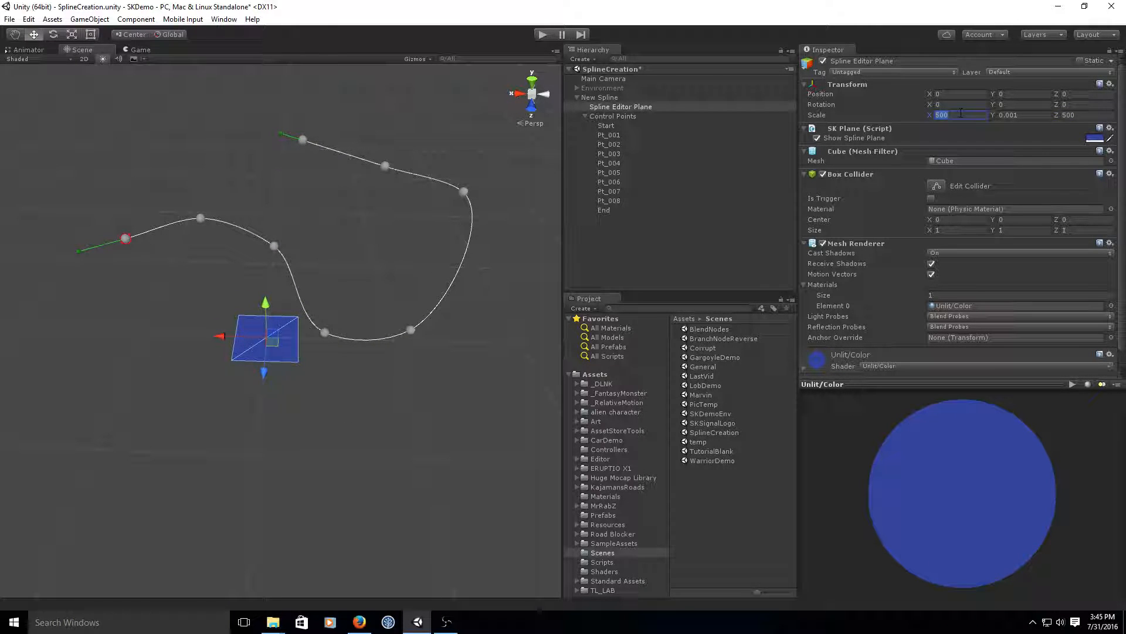
text(1000)
key(Tab)
key(Tab)
text(10)
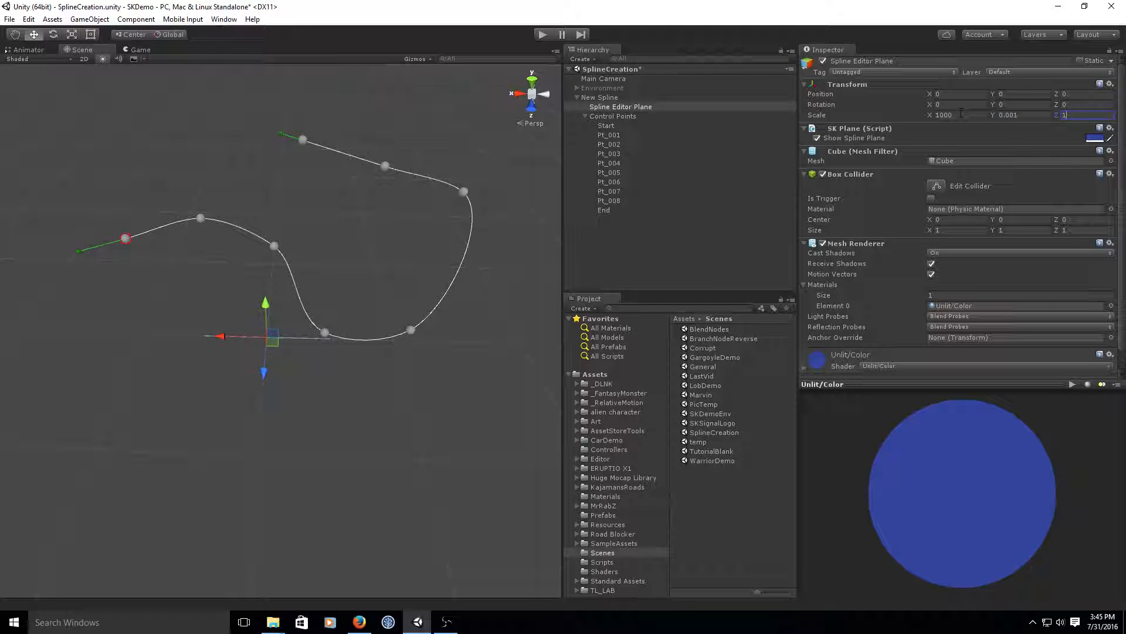
key(BackSpace)
key(BackSpace)
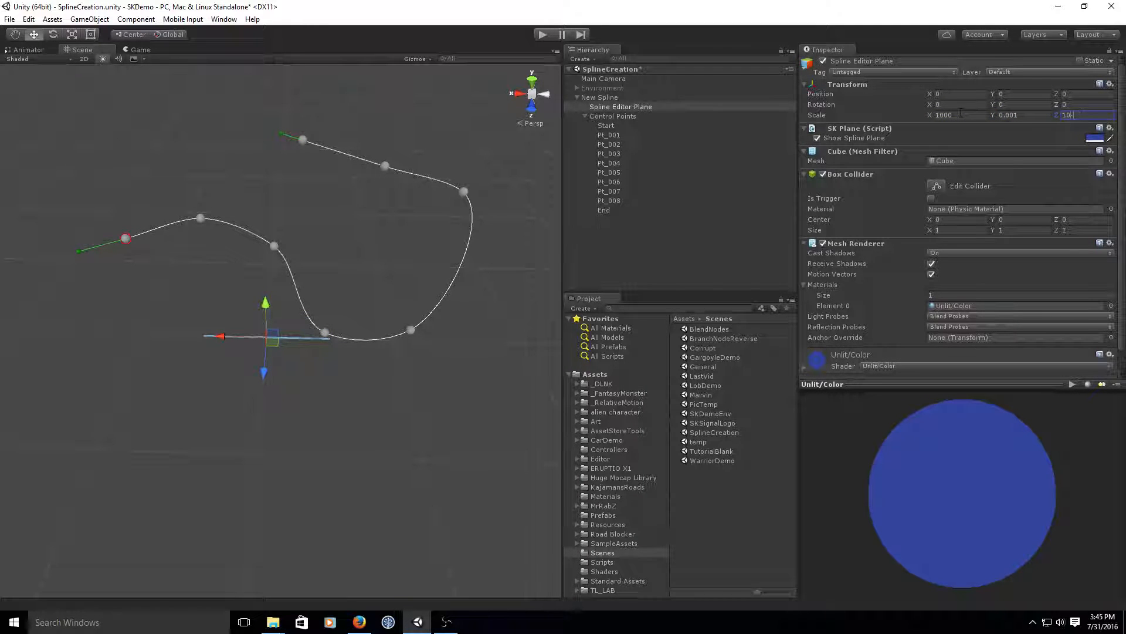
text(00)
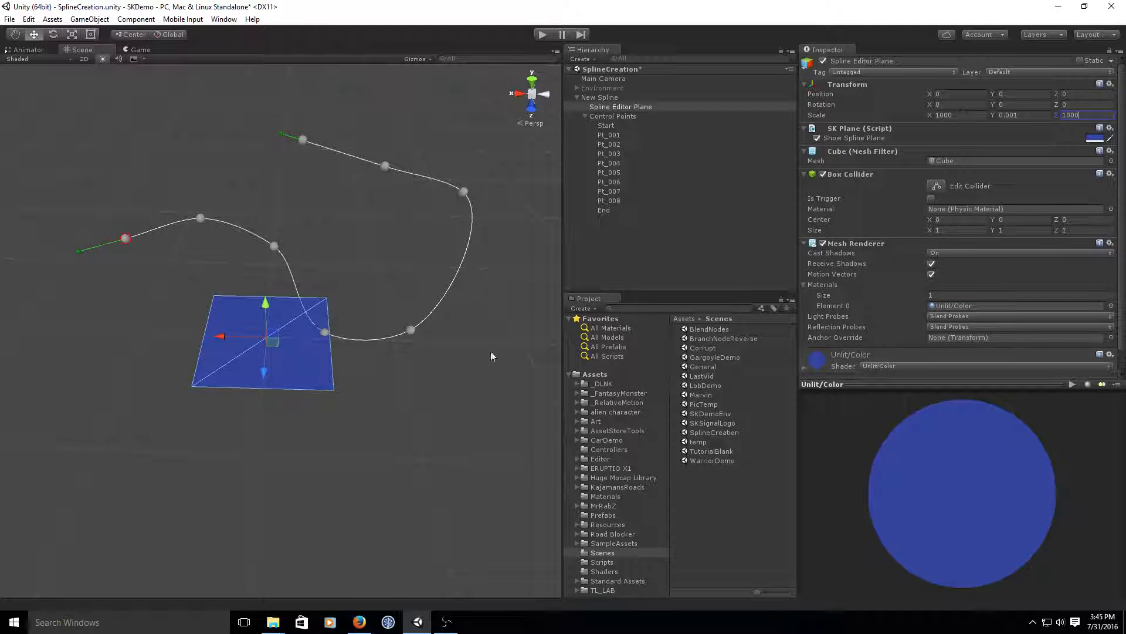
Rotate the Spline Editor Plane to 90 degrees about X so it stands vertically.
mouse_move(410, 389)
alt+mouse_down()
mouse_move(407, 327)
mouse_move(394, 409)
mouse_move(389, 327)
mouse_move(404, 411)
alt+mouse_up()
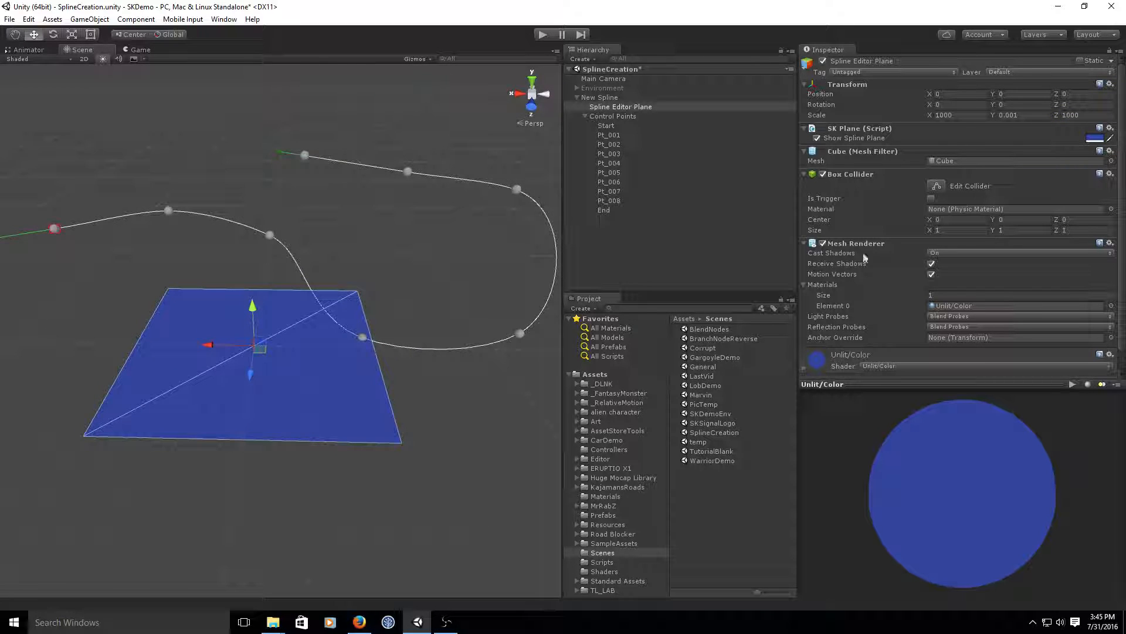
click(960, 103)
text(90)
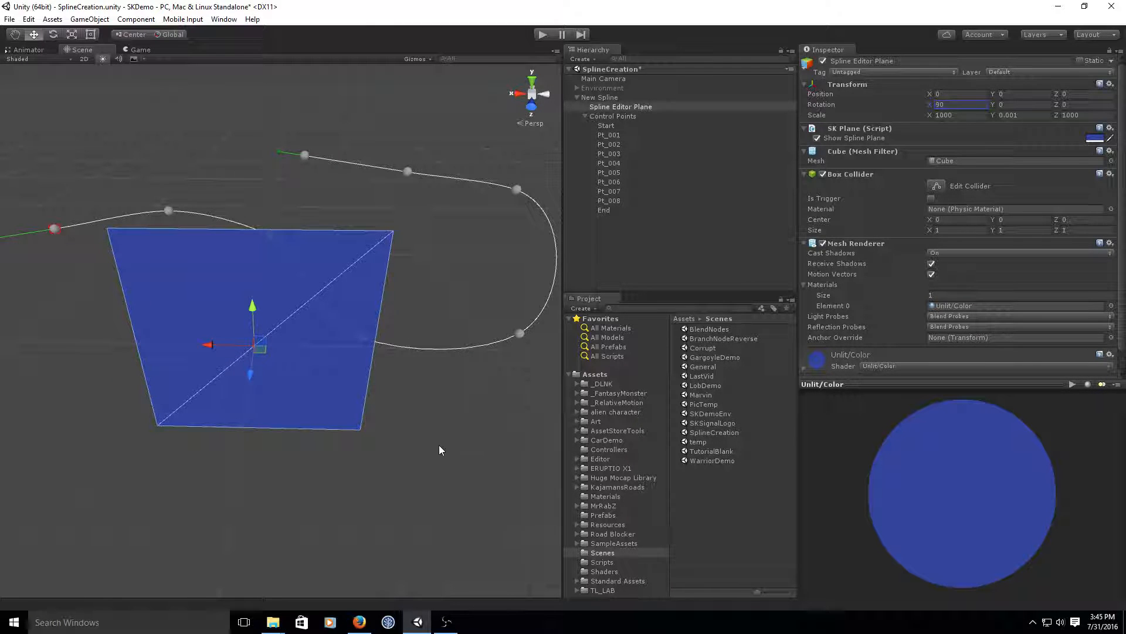
alt+drag(439, 444, 446, 355)
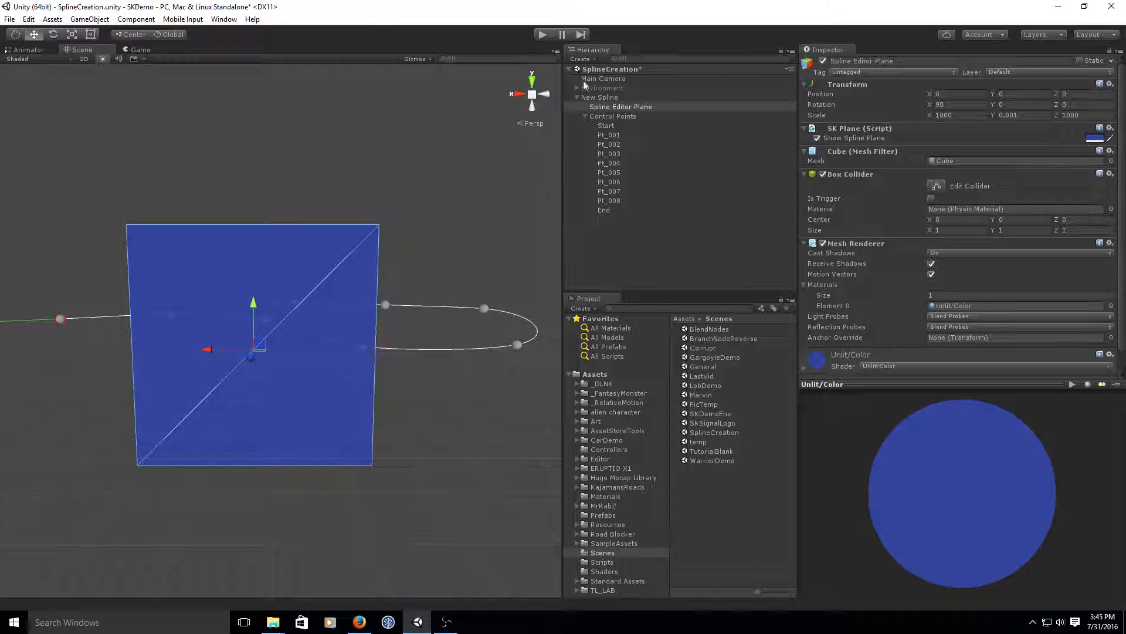
Add two control points to New Spline, one on the upper part of the vertical editor plane and one beyond the plane's edge.
click(601, 98)
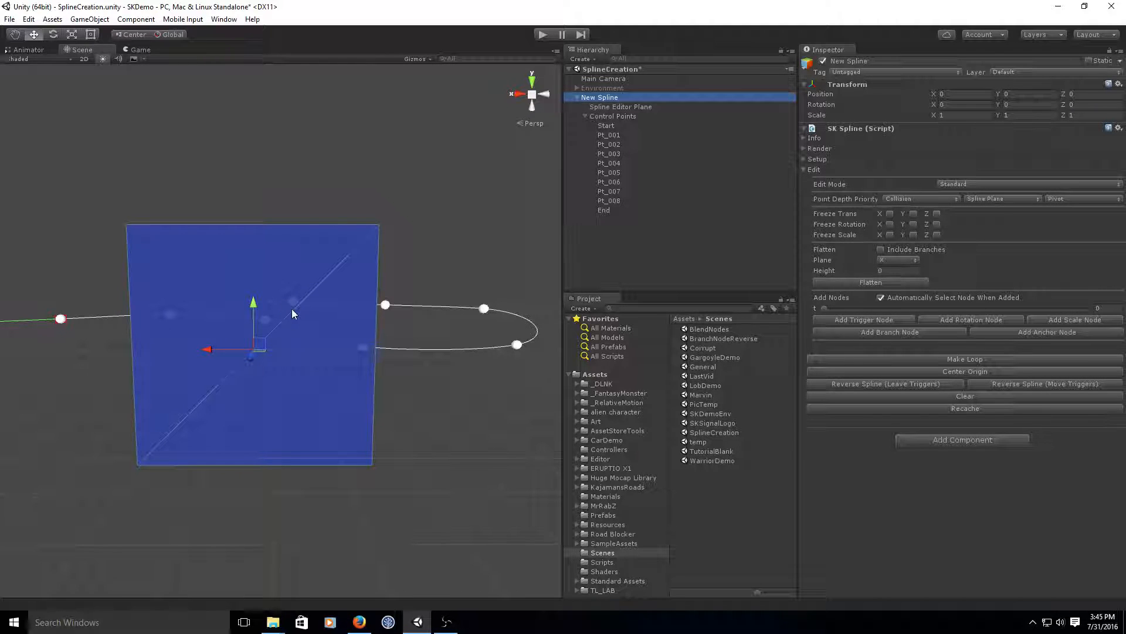
click(203, 255)
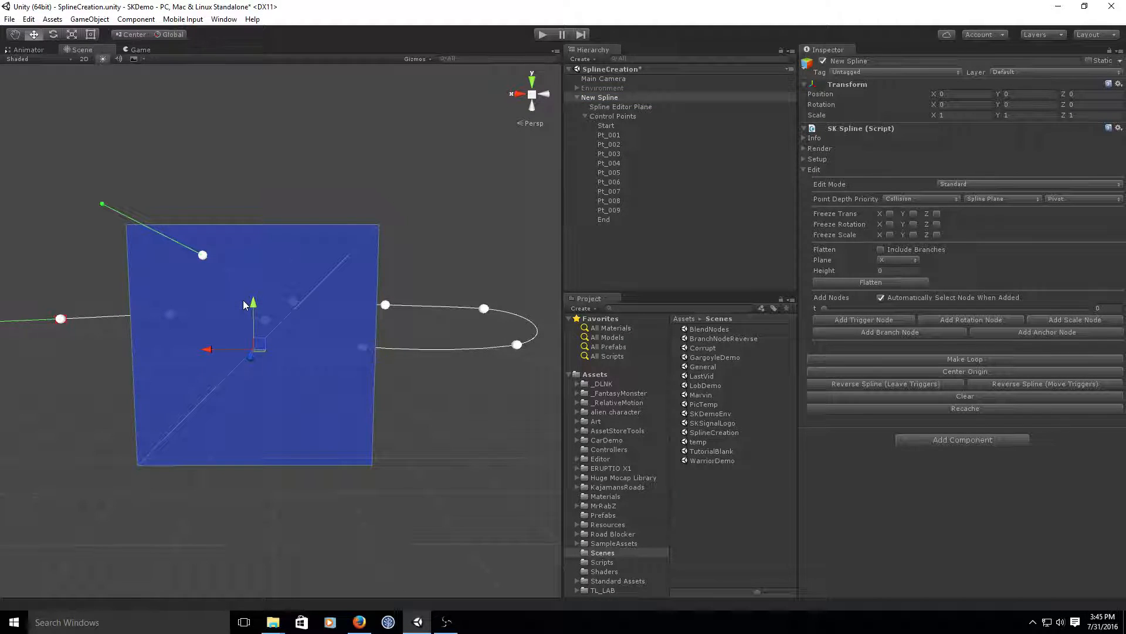
alt+drag(283, 193, 298, 320)
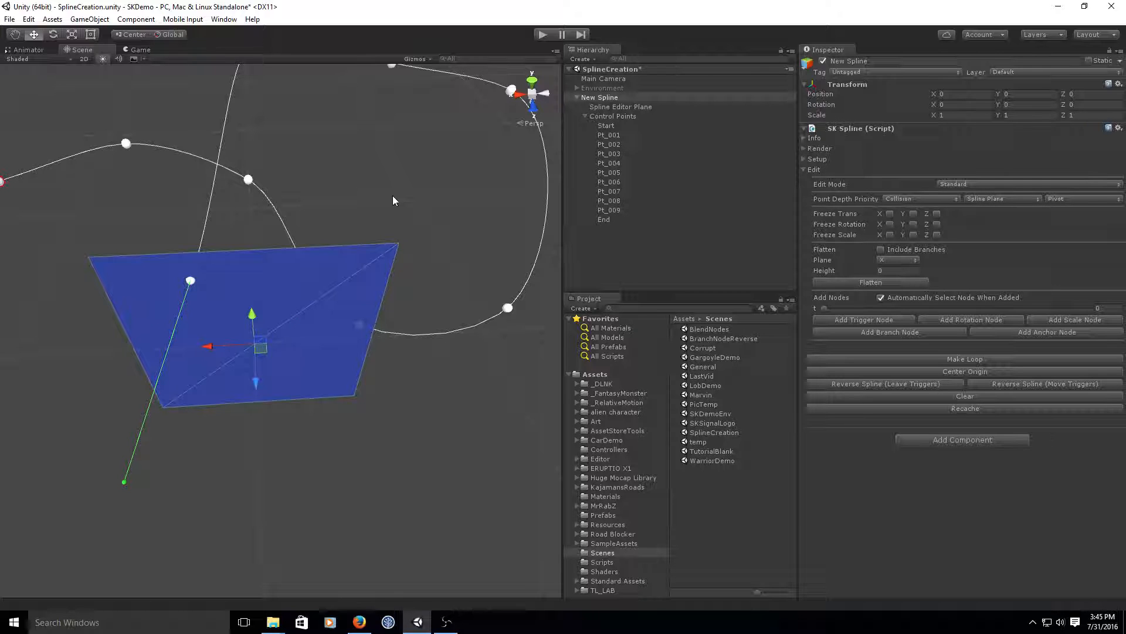
scroll(392, 195, down, 5)
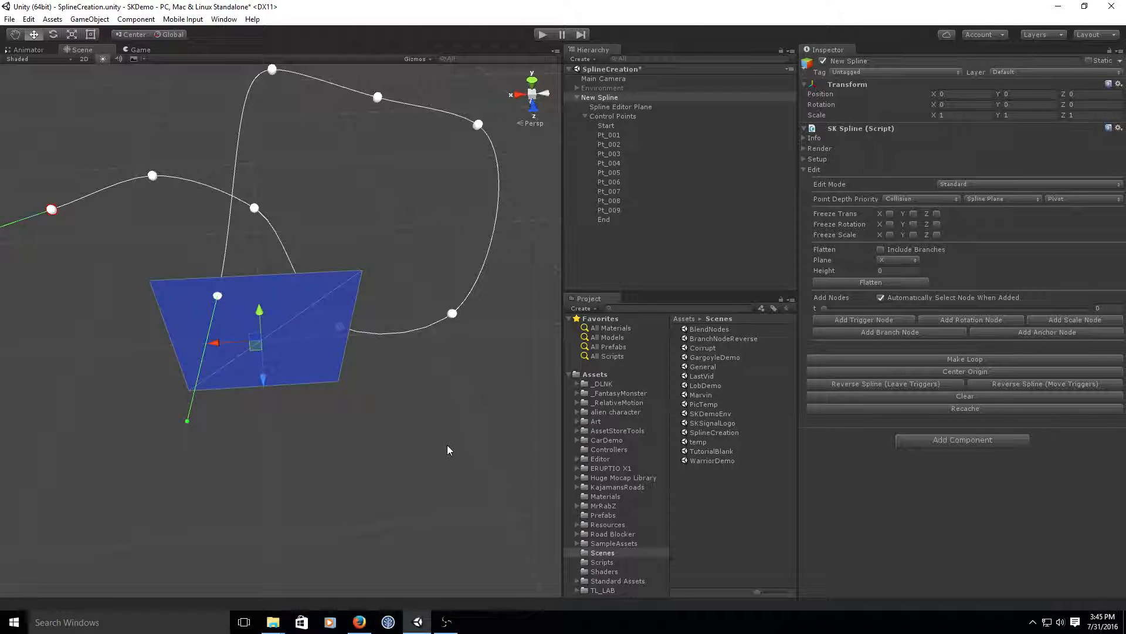
alt+drag(449, 460, 437, 338)
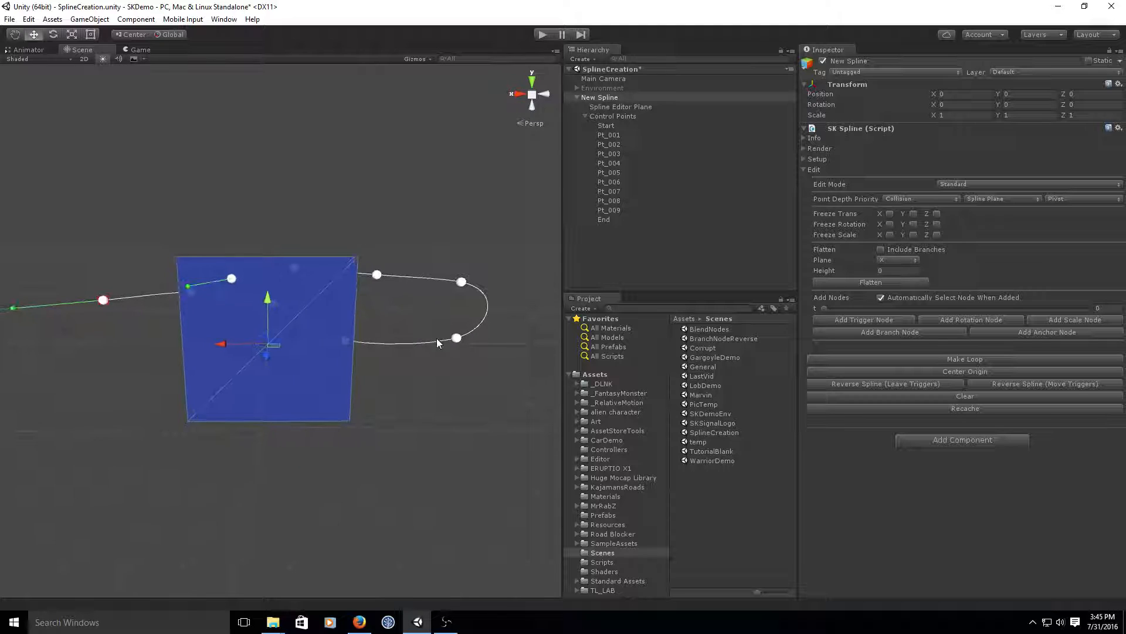
click(428, 303)
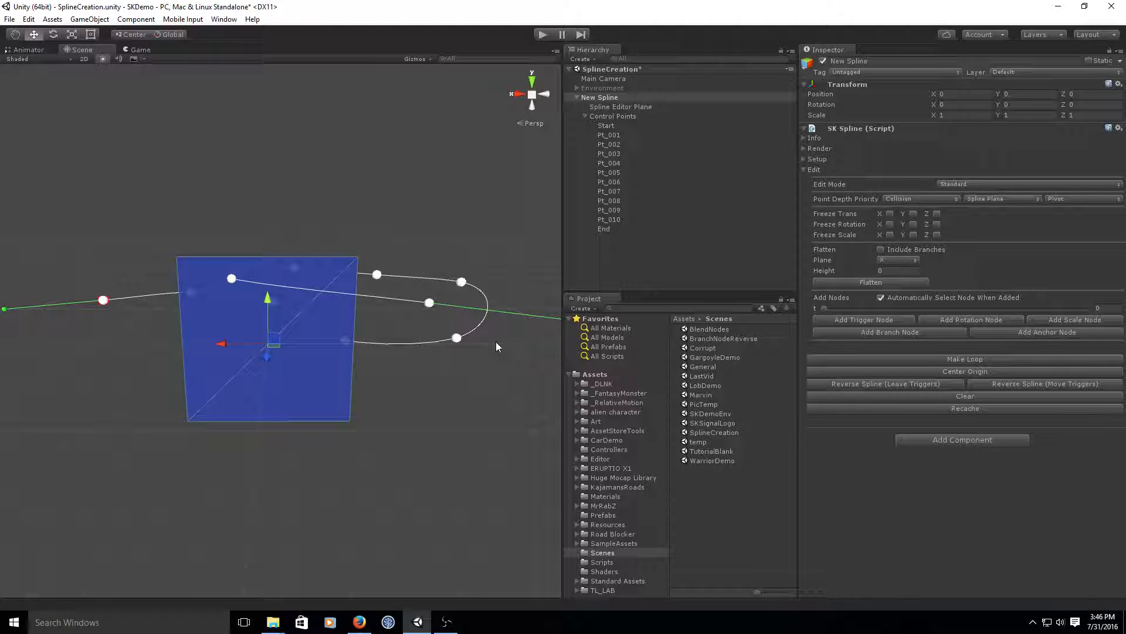
alt+drag(486, 241, 491, 415)
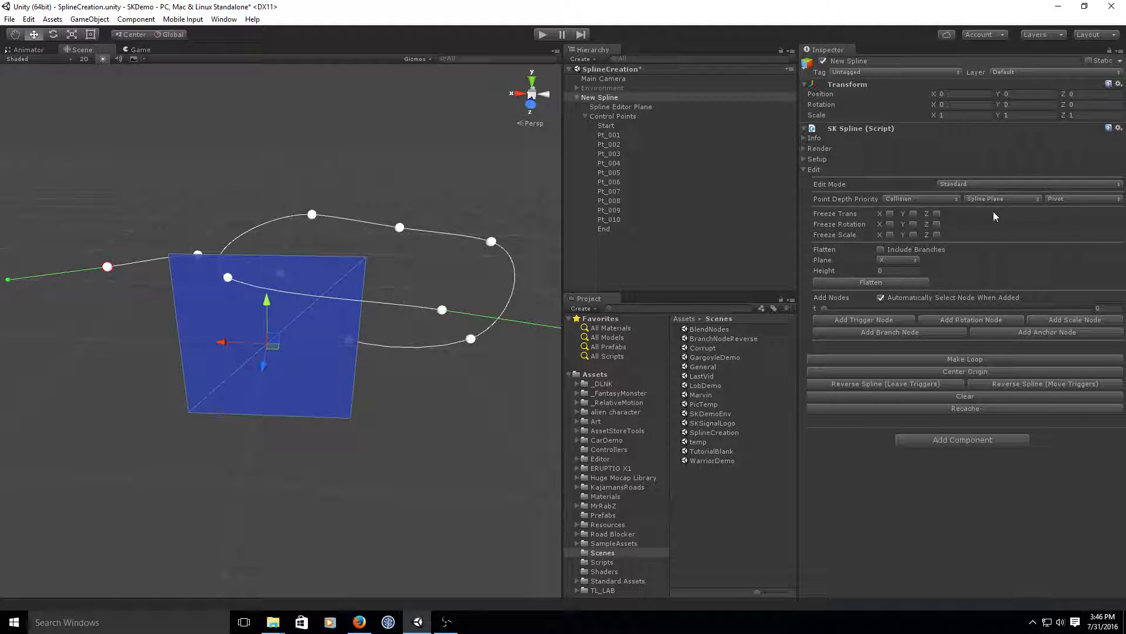
Set New Spline's first Point Depth Priority to Pivot.
click(948, 198)
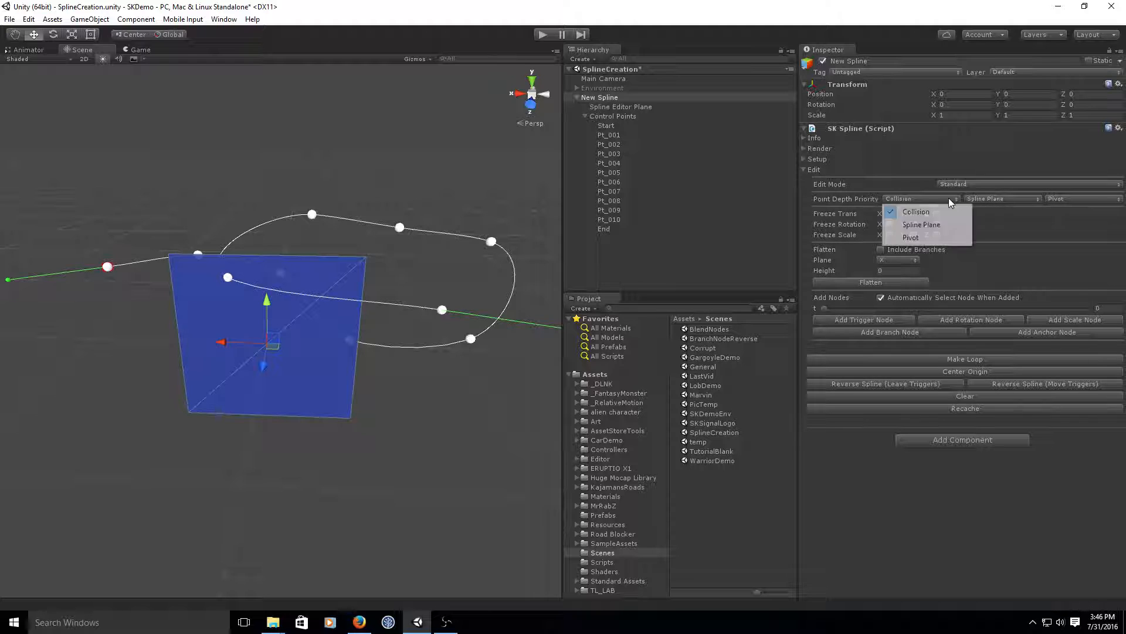
click(927, 237)
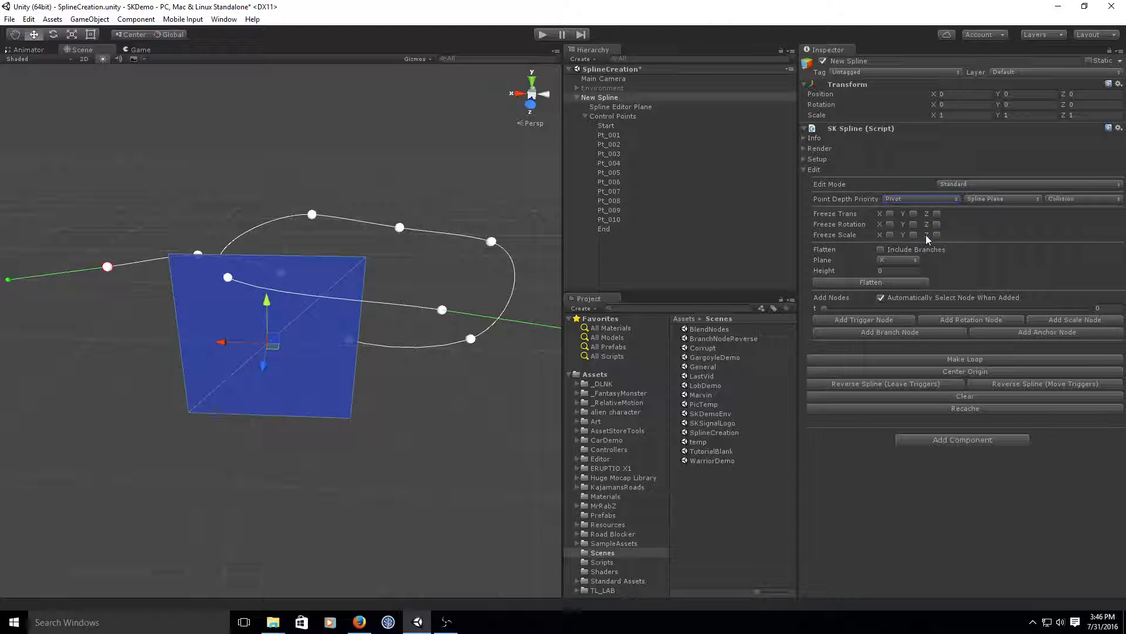
scroll(352, 452, up, 2)
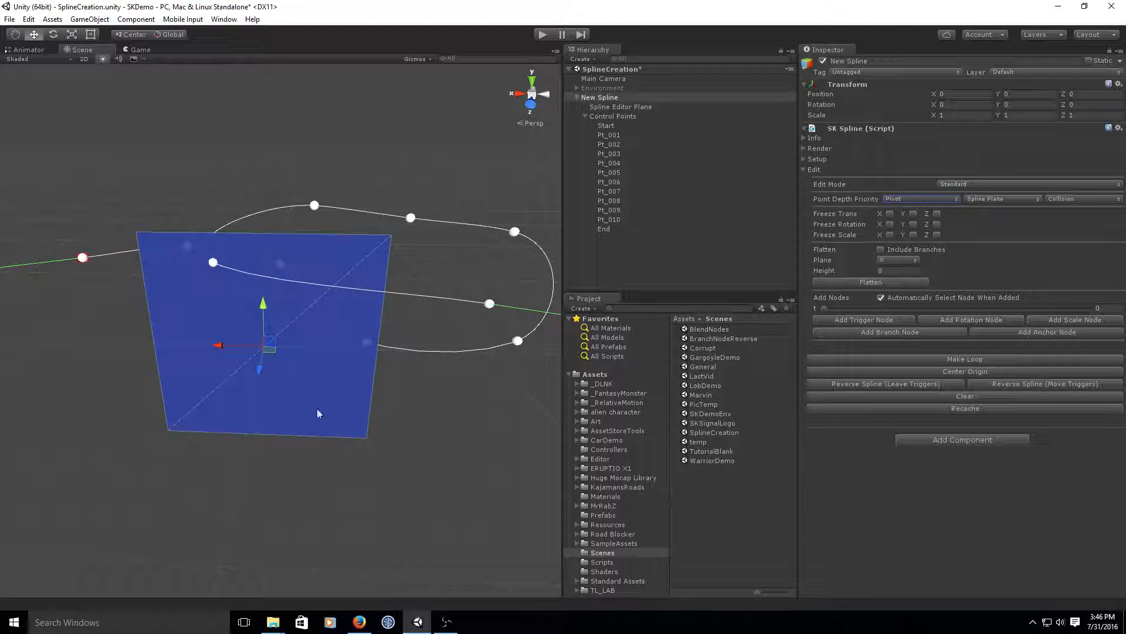
Move the Spline Editor Plane forward along Z to about 599.
click(615, 108)
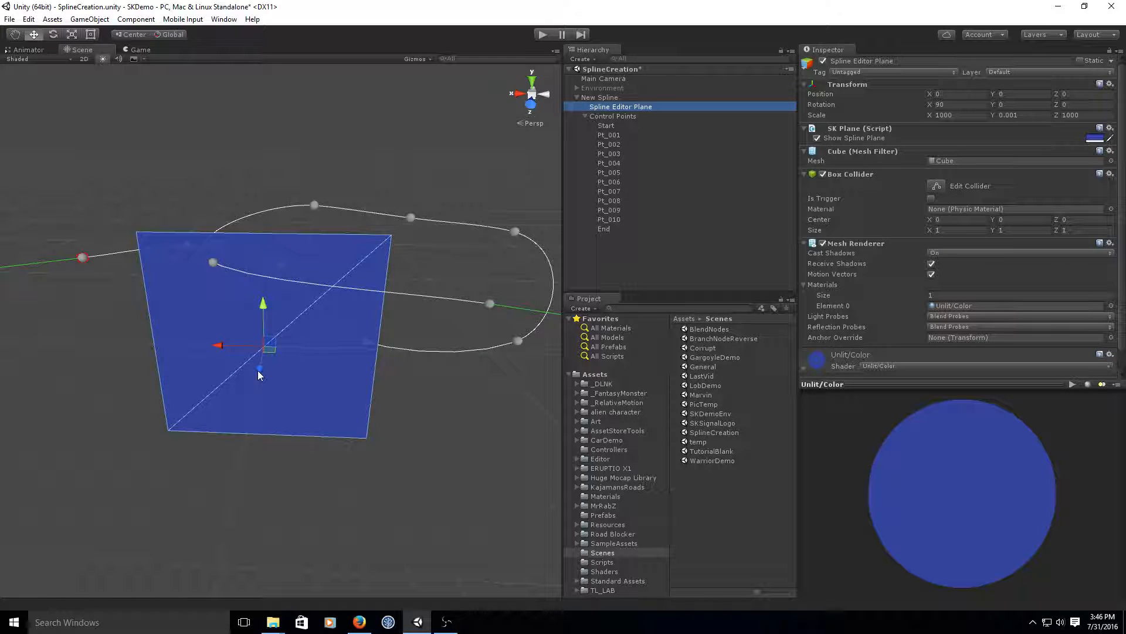
drag(259, 369, 244, 440)
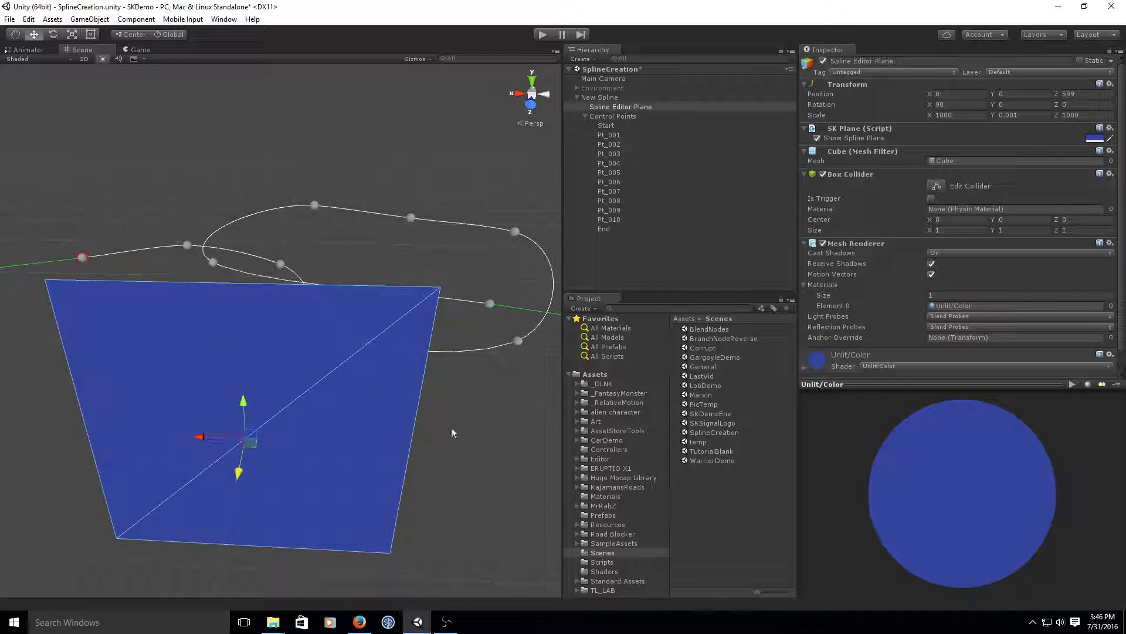
alt+drag(492, 467, 502, 395)
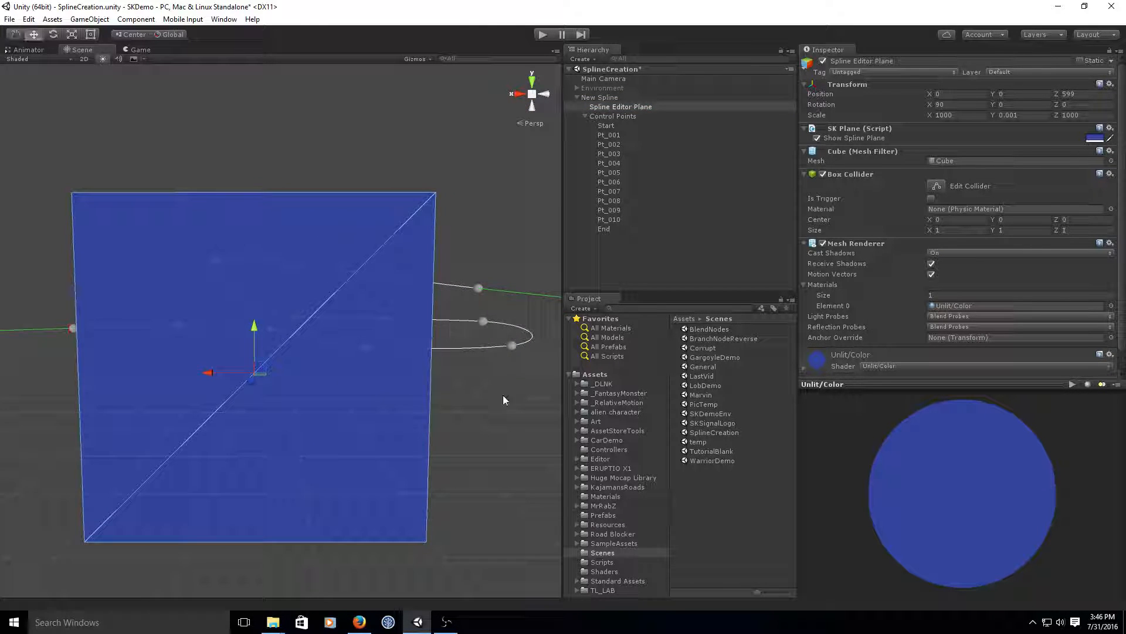
Add a control point to New Spline at pivot depth, behind the upper part of the editor plane.
click(605, 97)
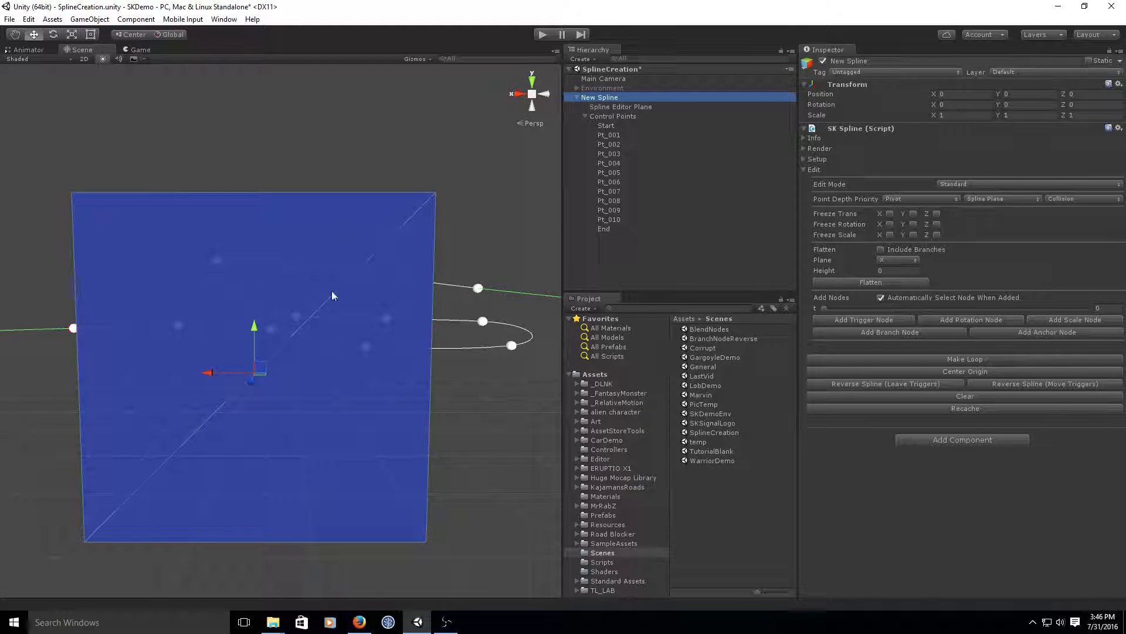
click(157, 265)
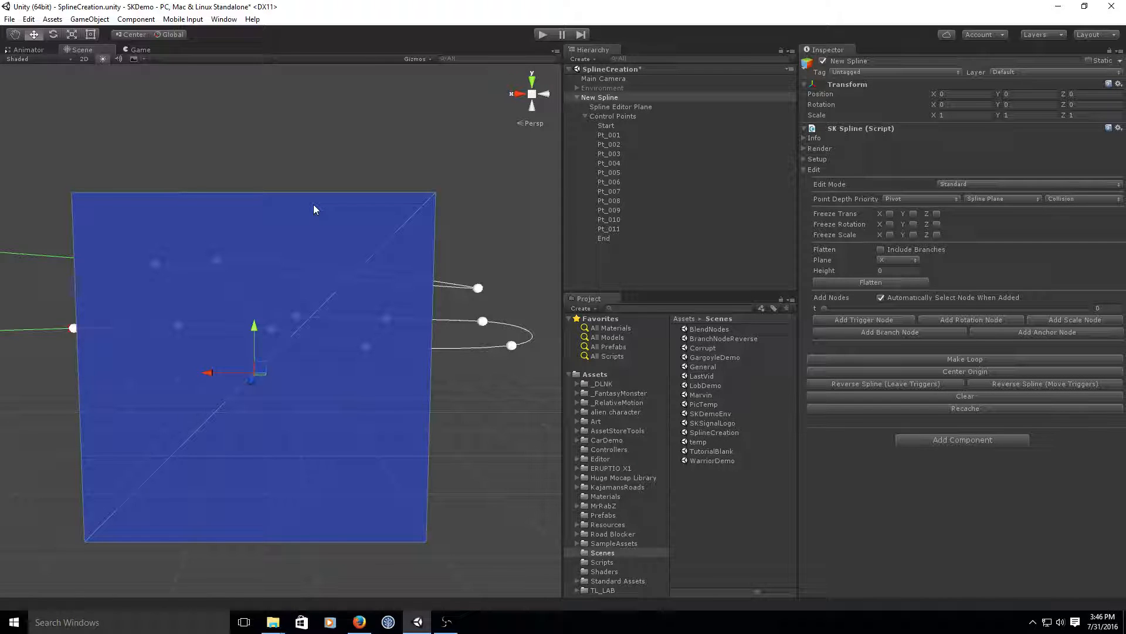
alt+drag(312, 199, 349, 183)
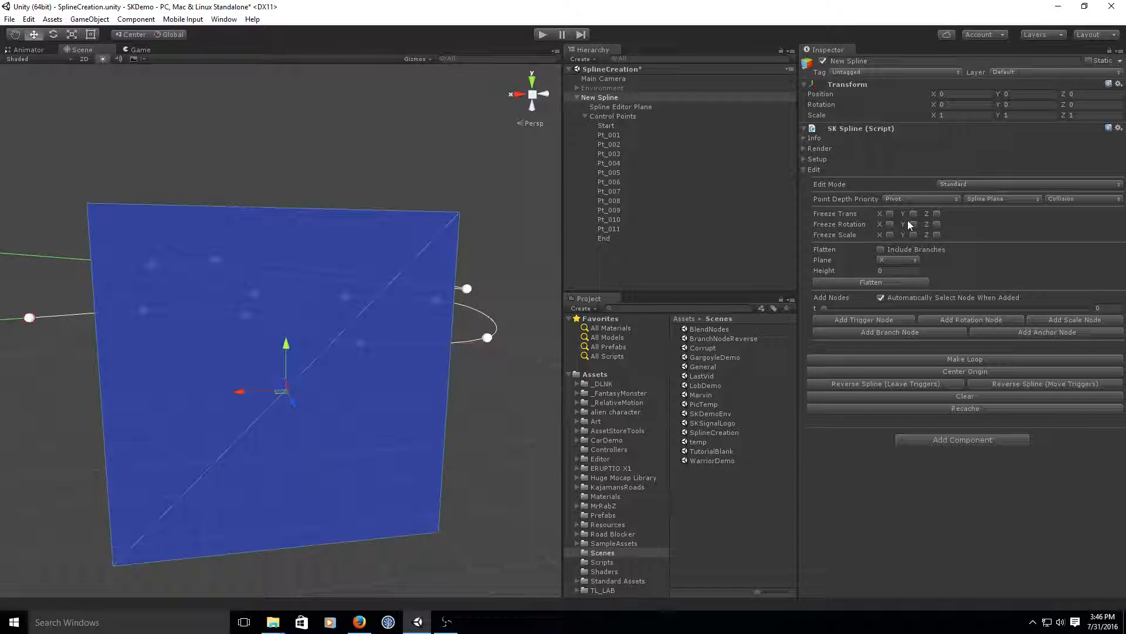
Set the first Point Depth Priority to Spline Plane and add a control point on the editor plane.
click(913, 199)
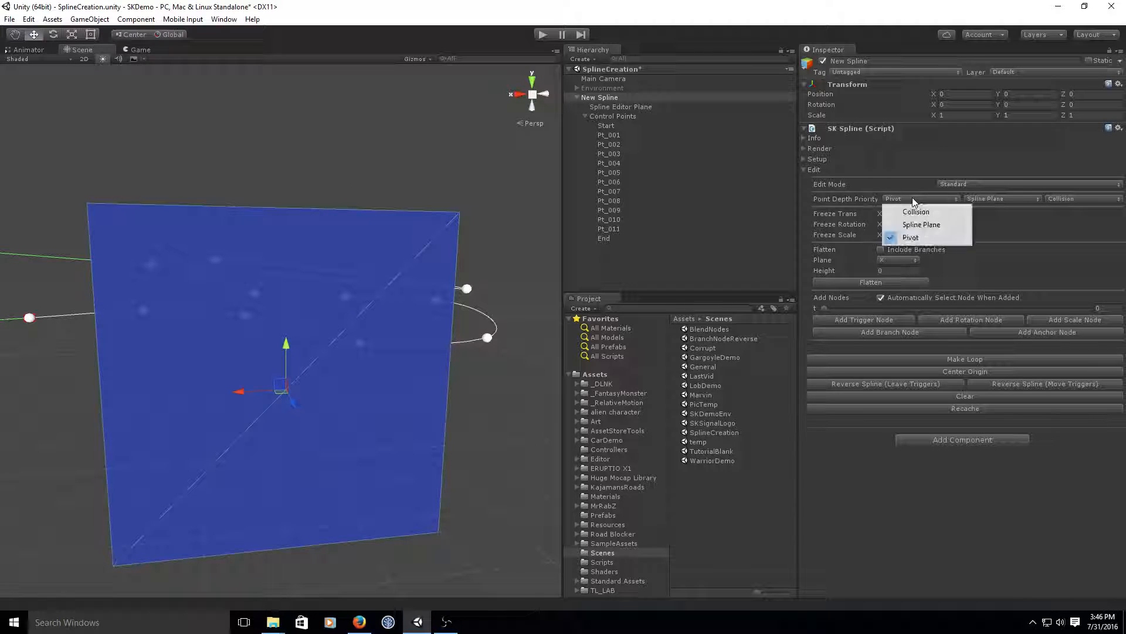
click(927, 225)
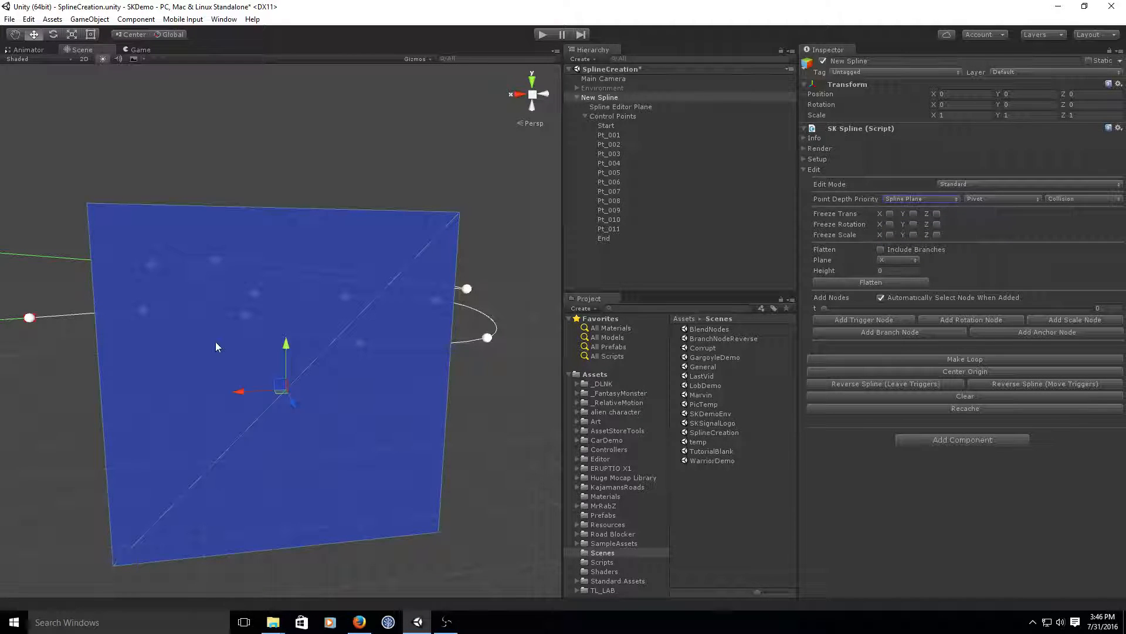
click(191, 352)
alt+drag(327, 201, 329, 174)
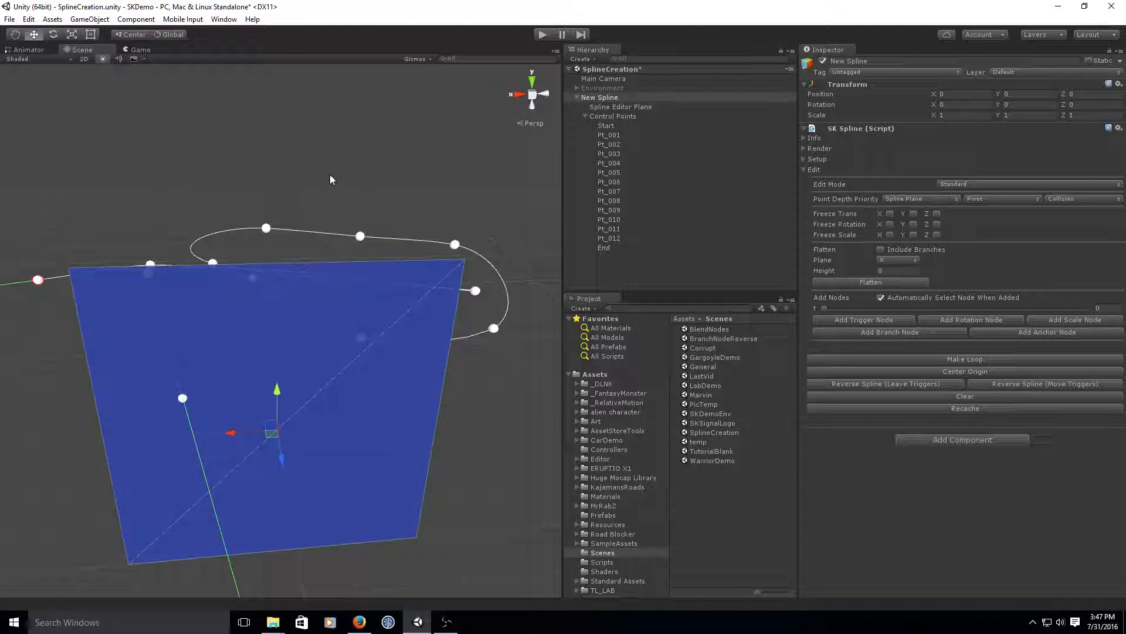
scroll(319, 199, down, 4)
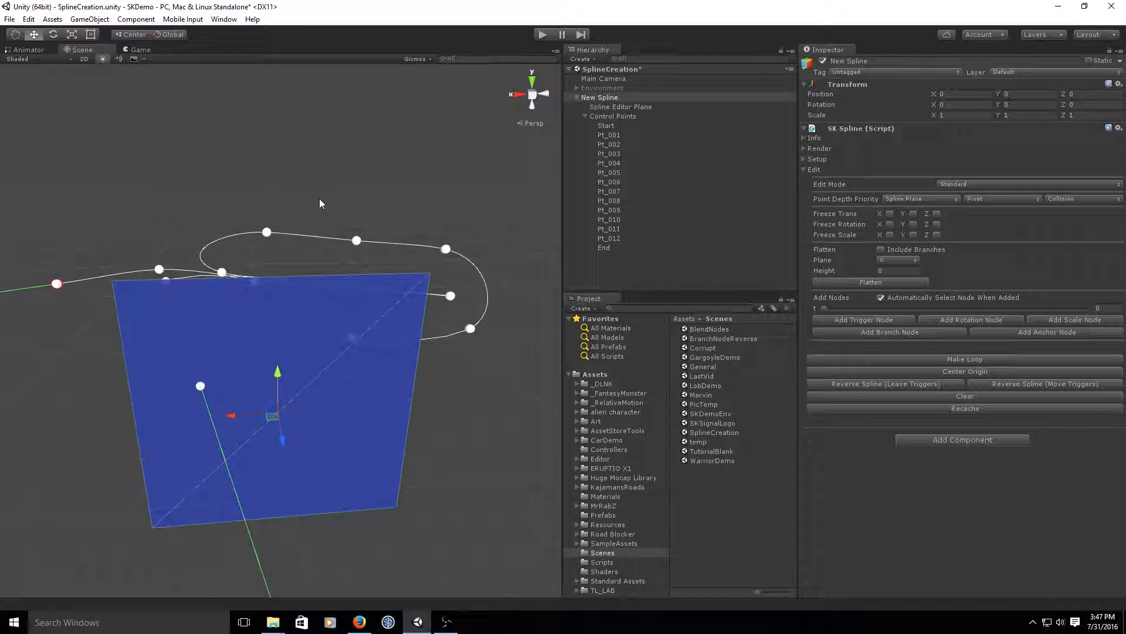
scroll(319, 199, up, 3)
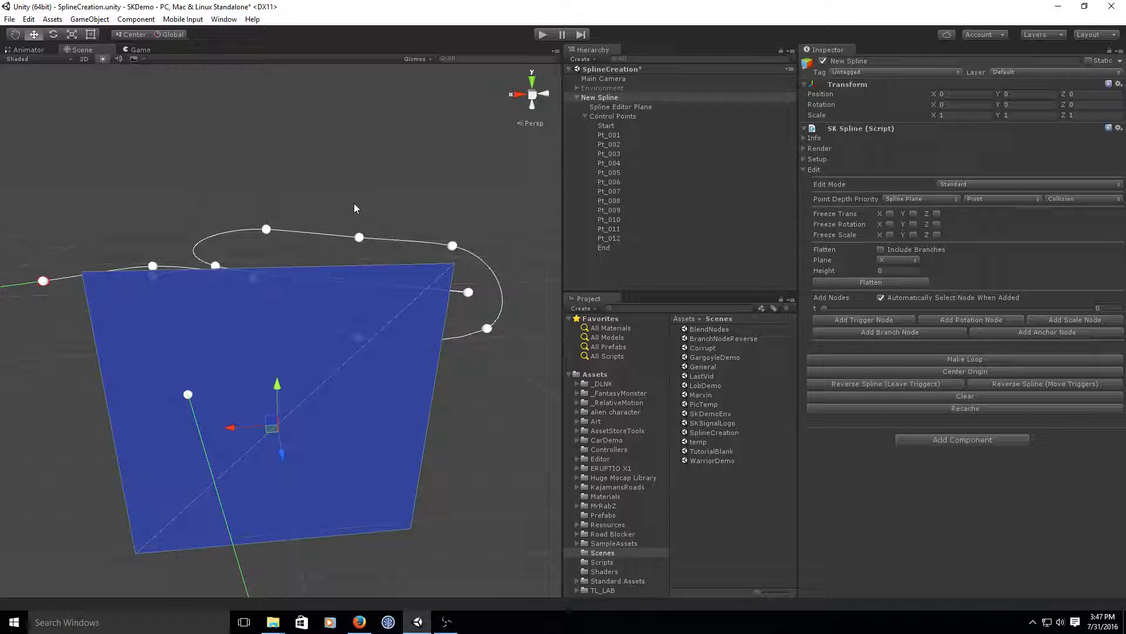
scroll(353, 203, down, 1)
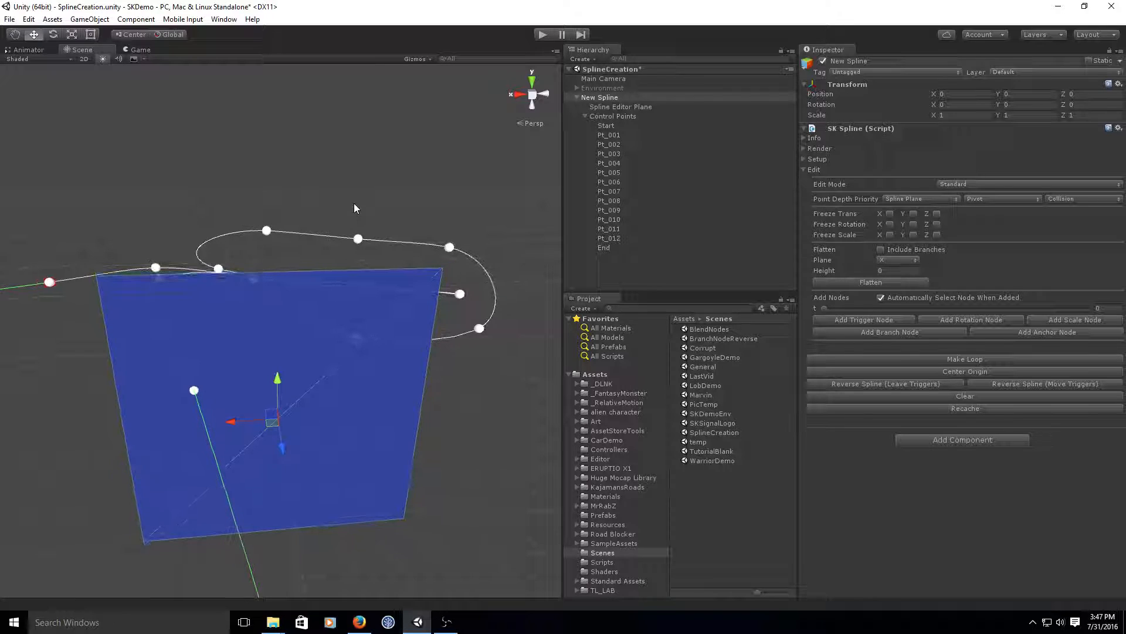
Move control point Pt_007 to about X -1503, Y 124, and show the Rotate and Scale tools on it before returning to Move.
click(359, 240)
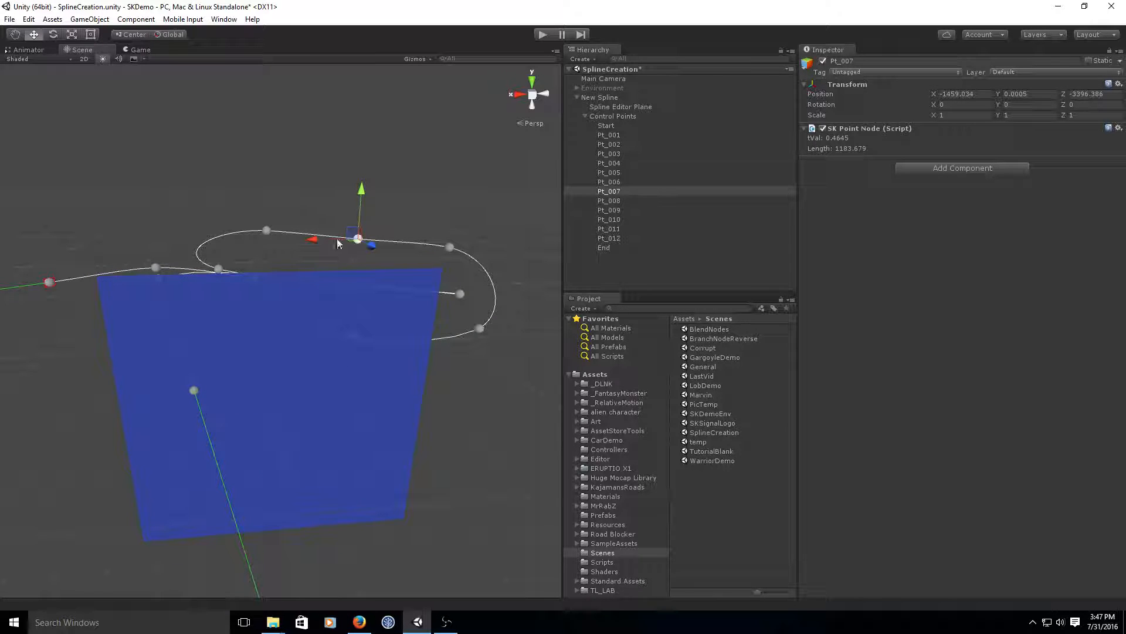
drag(311, 241, 362, 228)
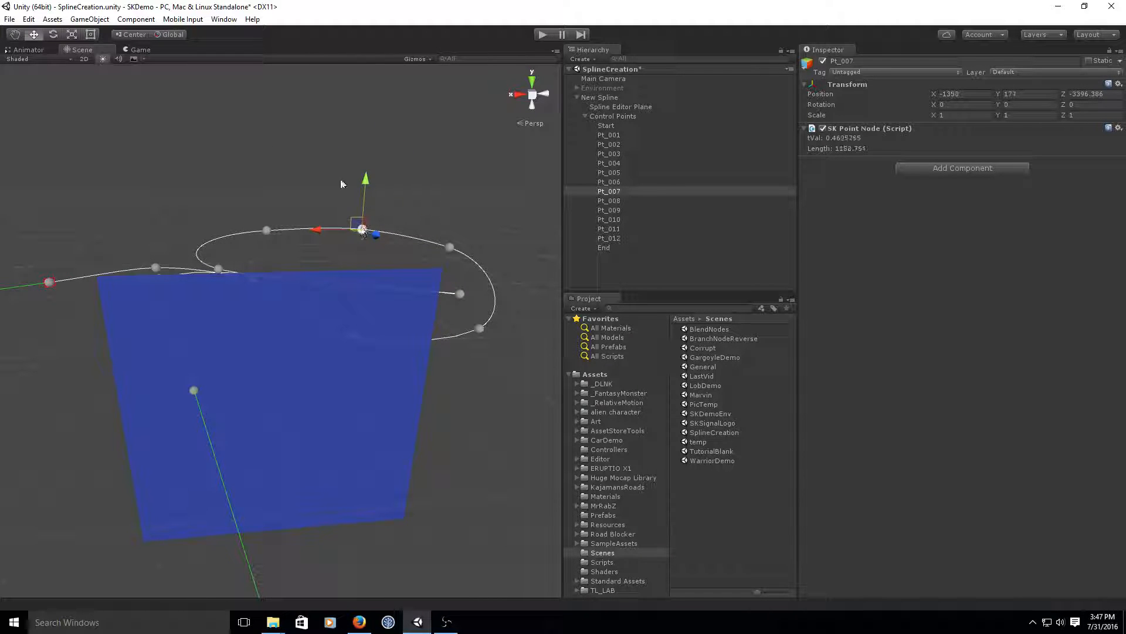
click(53, 34)
click(72, 34)
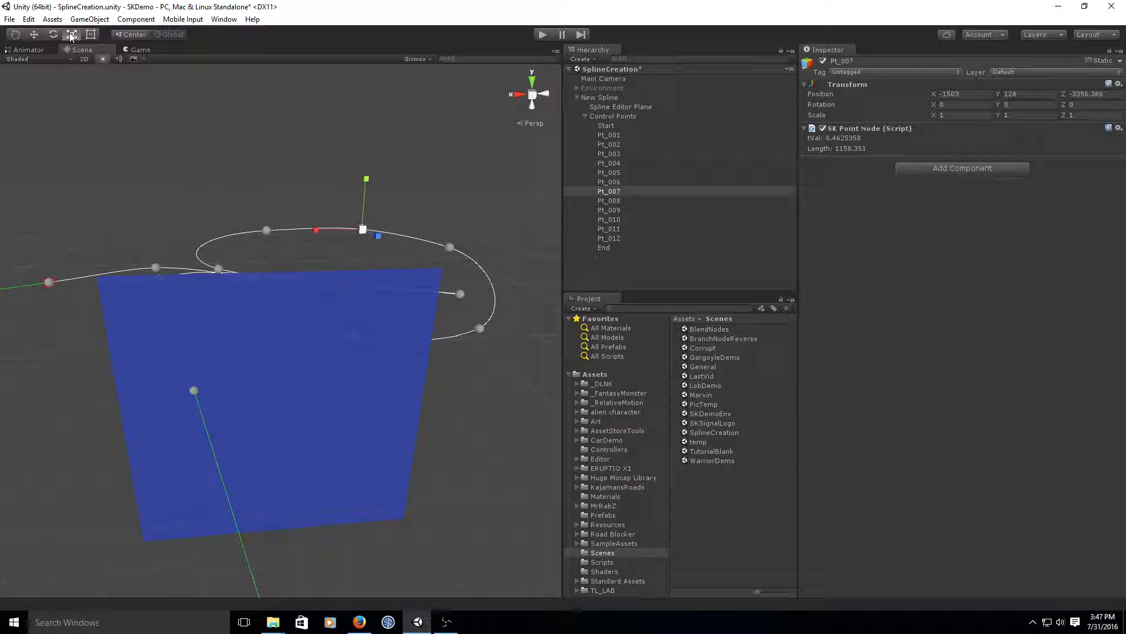
click(34, 34)
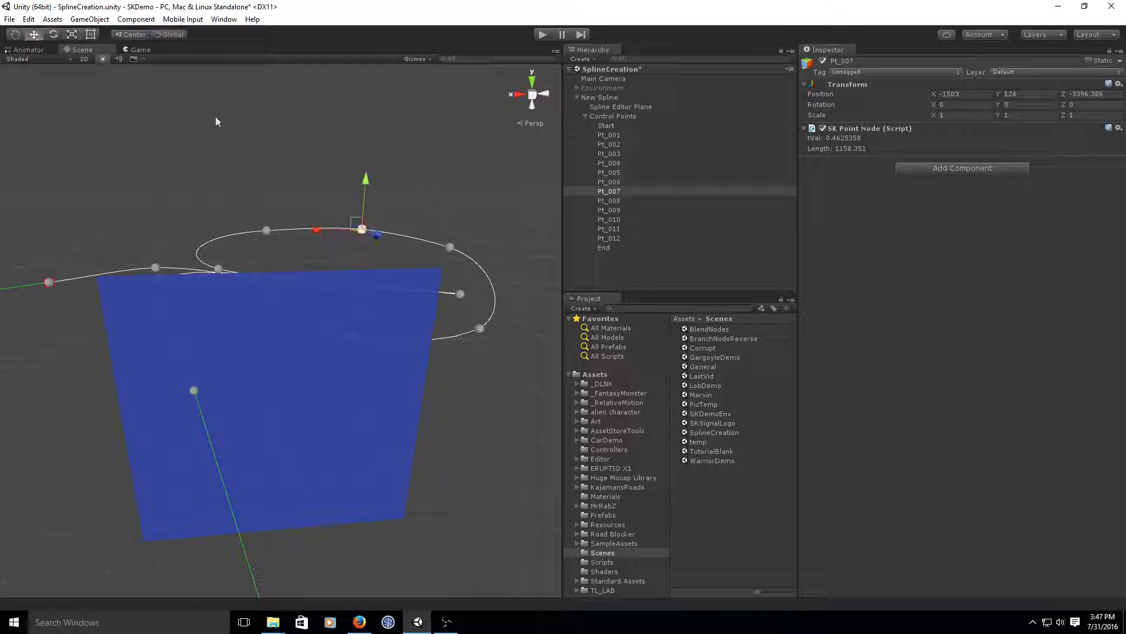
Freeze the spline's Y translation and shift Pt_007 horizontally to about X -1557, Z -3380.
click(613, 98)
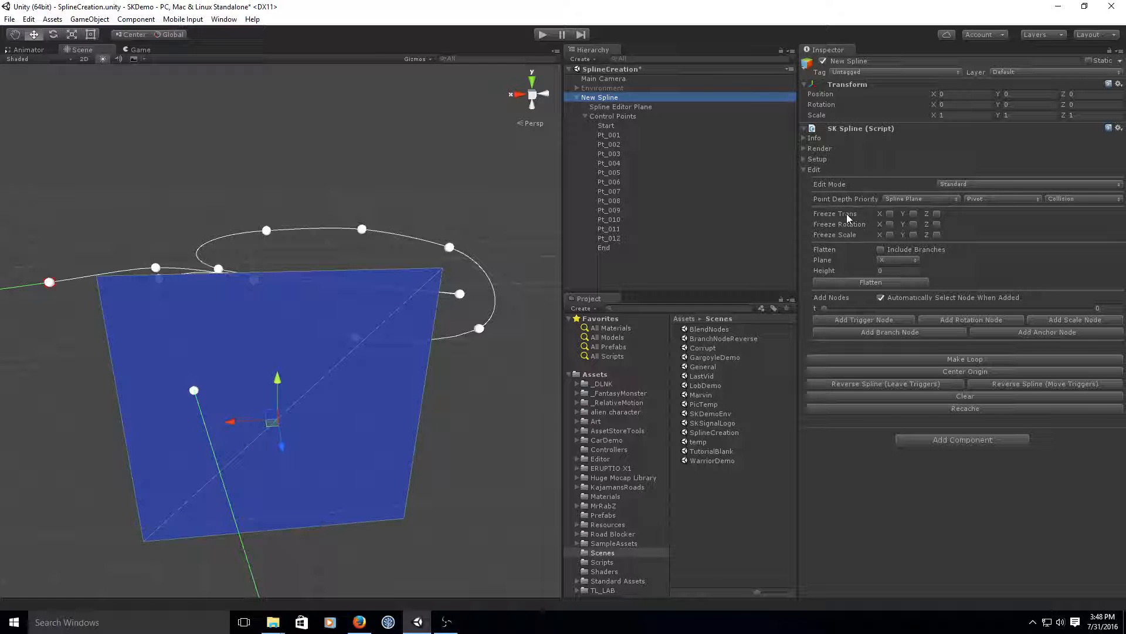
click(912, 214)
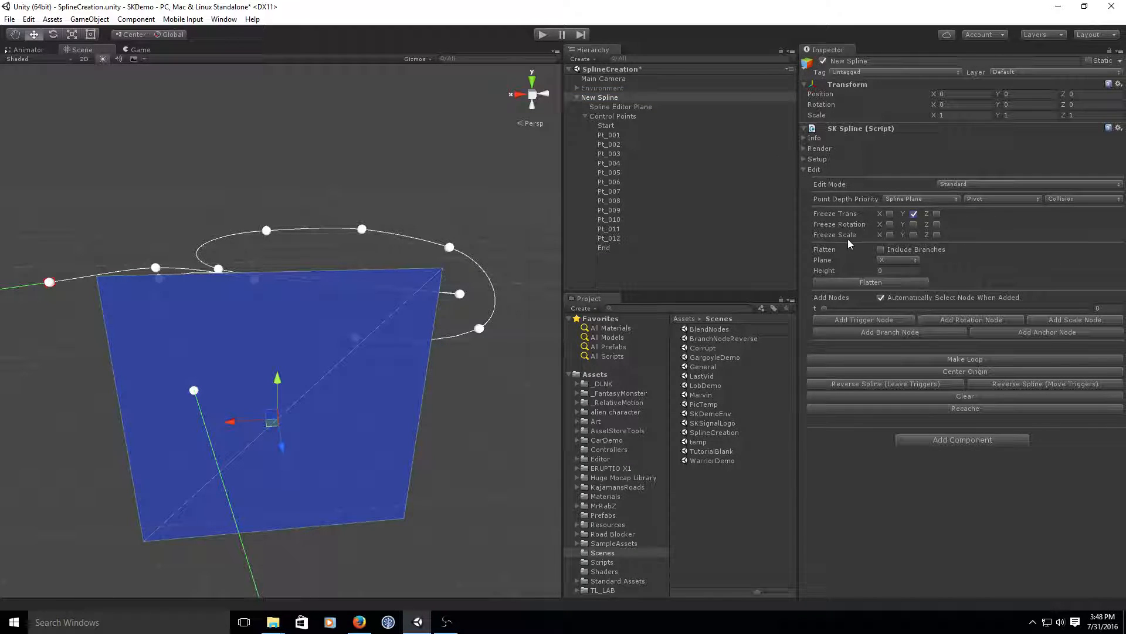
click(361, 229)
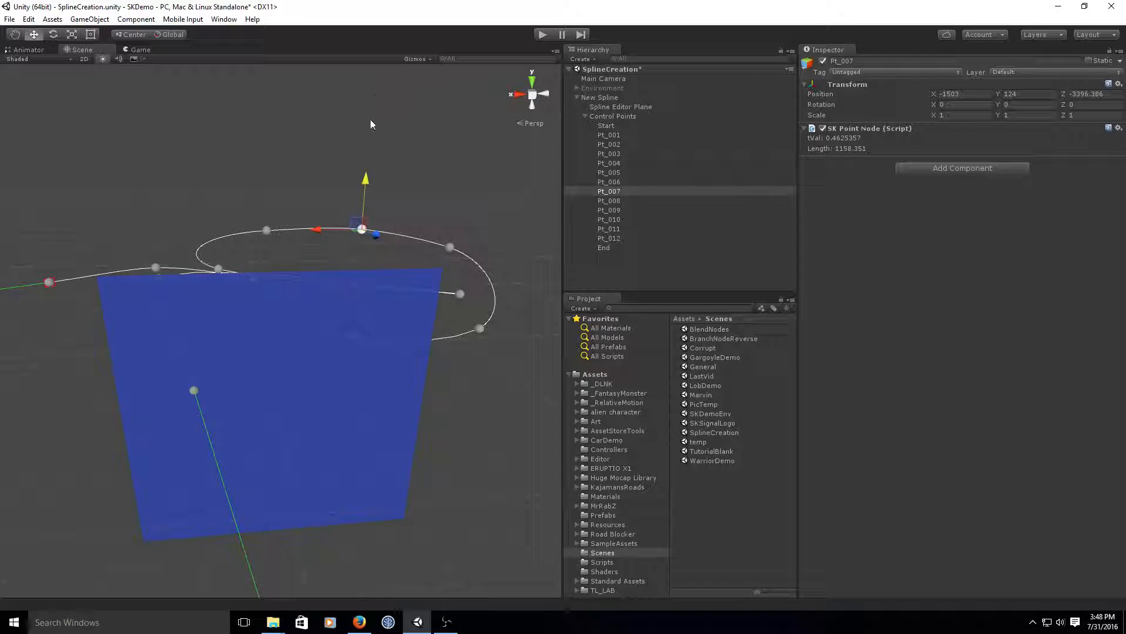
mouse_move(372, 236)
mouse_down()
mouse_move(389, 240)
mouse_move(376, 236)
mouse_up()
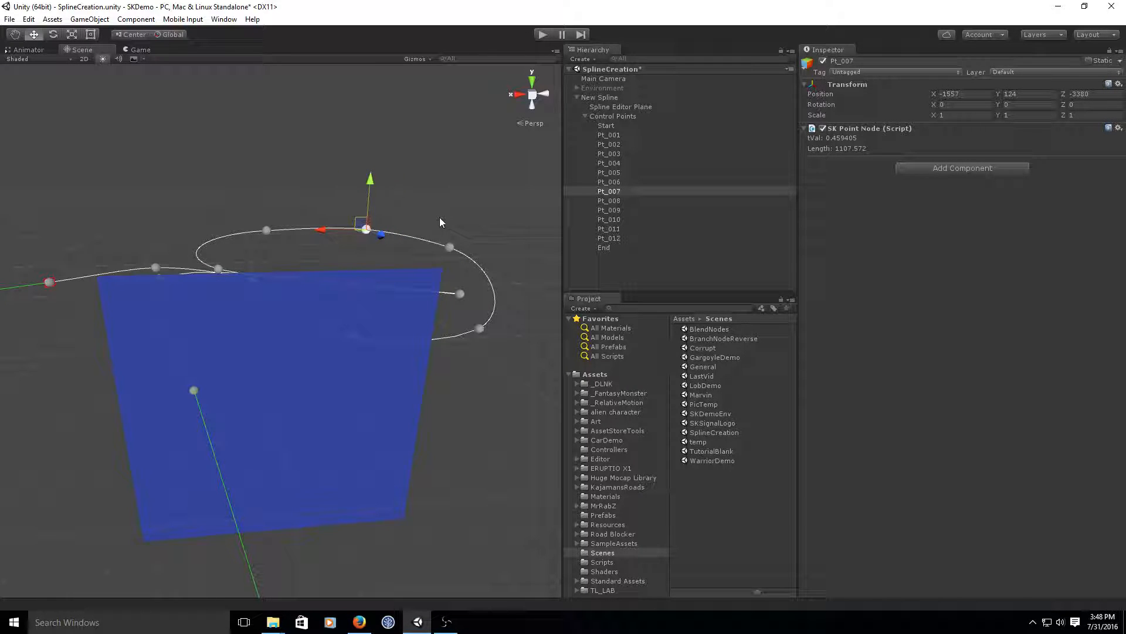
click(376, 237)
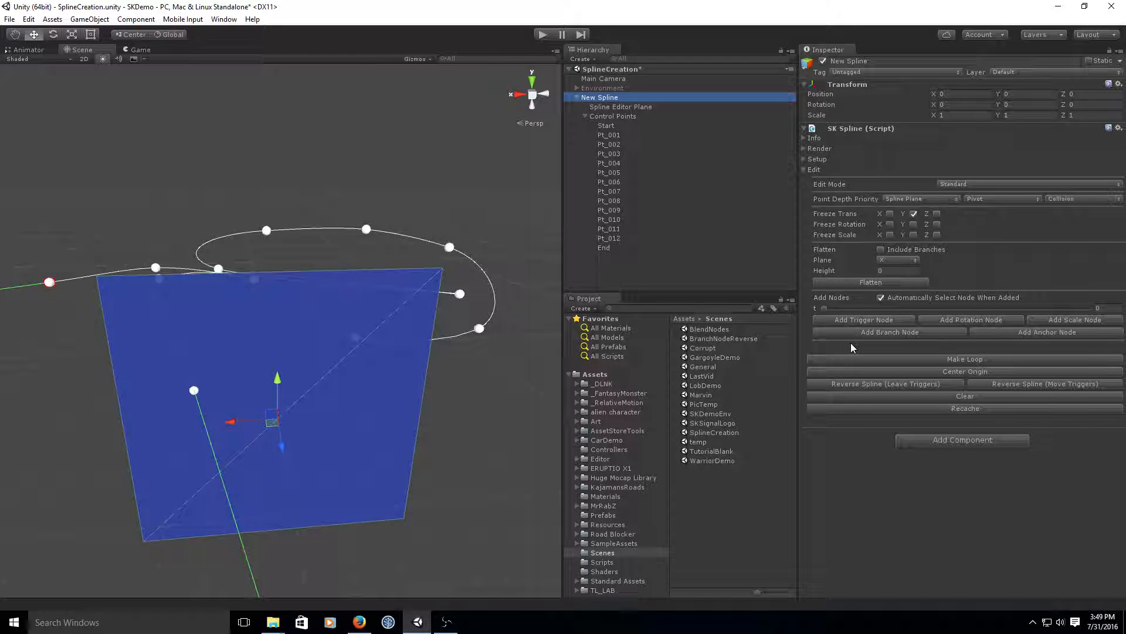
Add a trigger node to New Spline at a t value of 0.137.
alt+drag(507, 207, 485, 269)
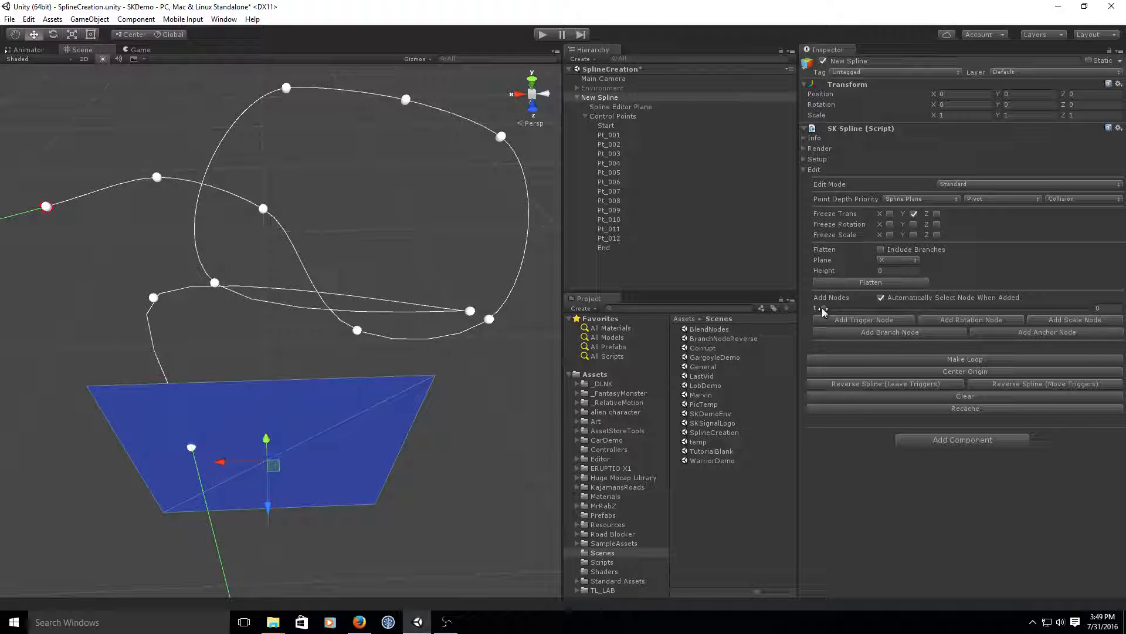
mouse_move(822, 308)
mouse_down()
mouse_move(847, 311)
mouse_move(829, 311)
mouse_move(861, 324)
mouse_move(841, 329)
mouse_move(869, 333)
mouse_up()
click(868, 321)
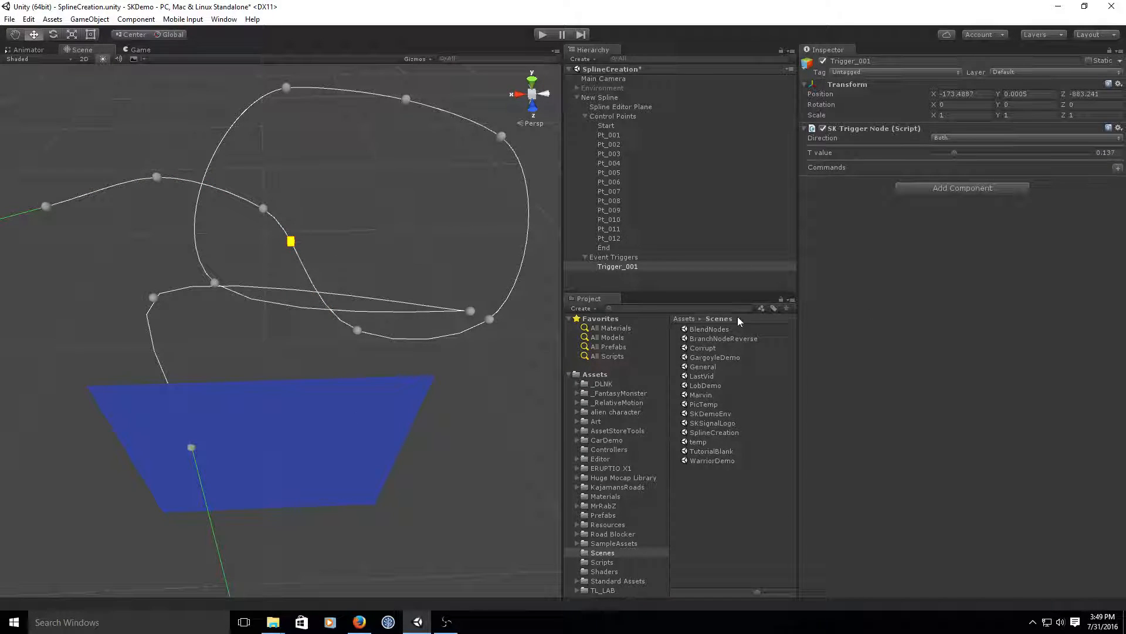
Delete the Event Triggers group with its trigger node and reselect New Spline.
click(622, 258)
key(Delete)
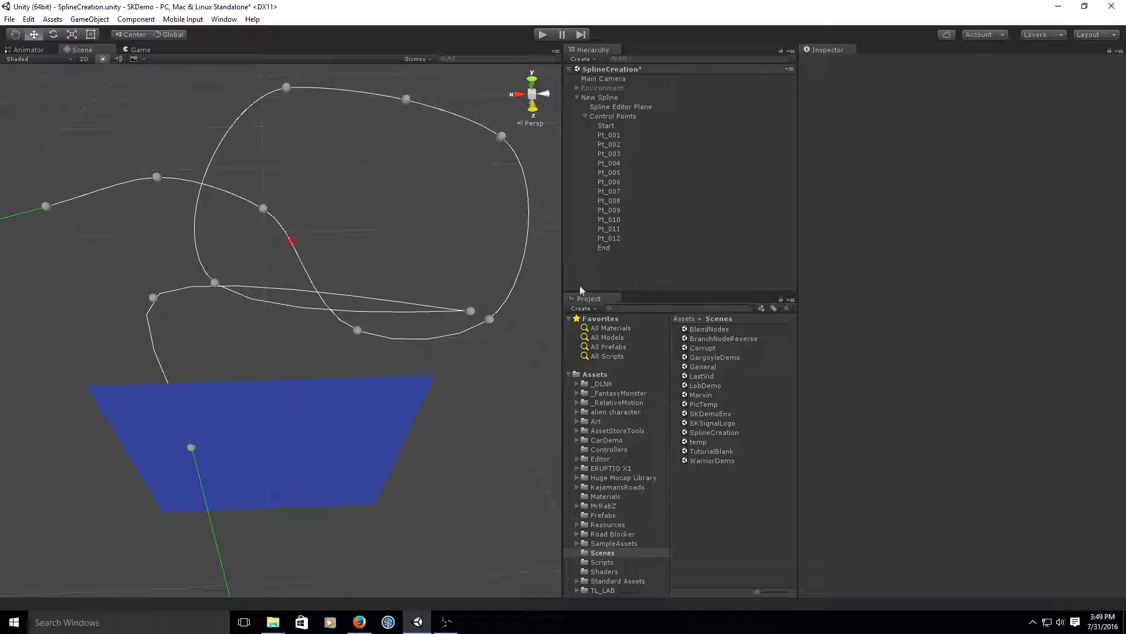
click(604, 98)
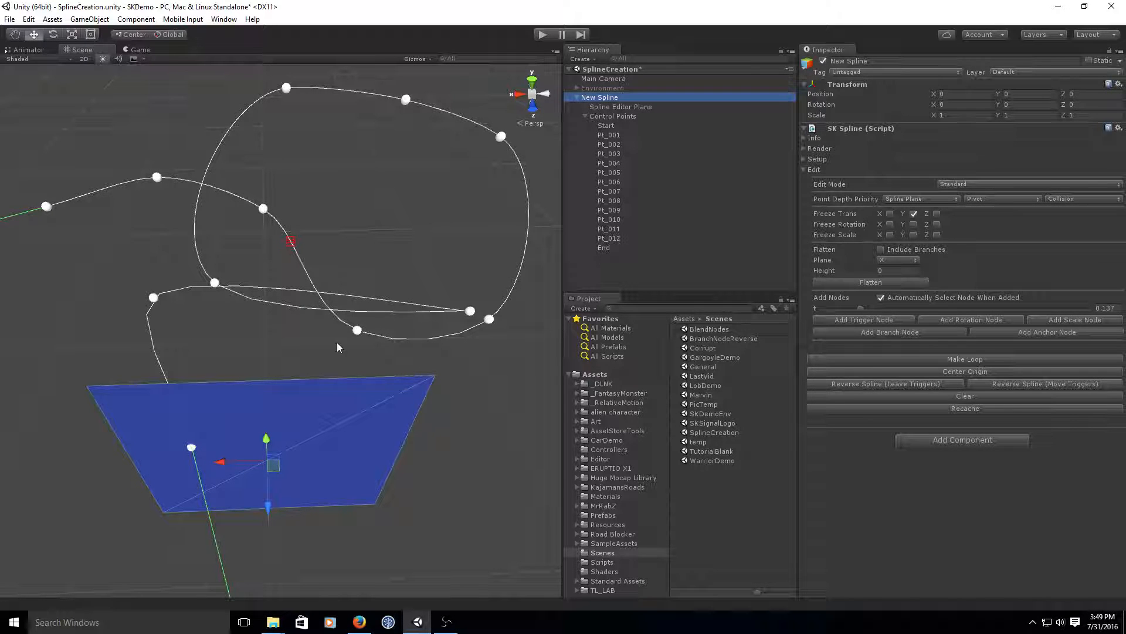
Flatten the spline at height 0, and delete New Spline from the scene.
click(871, 283)
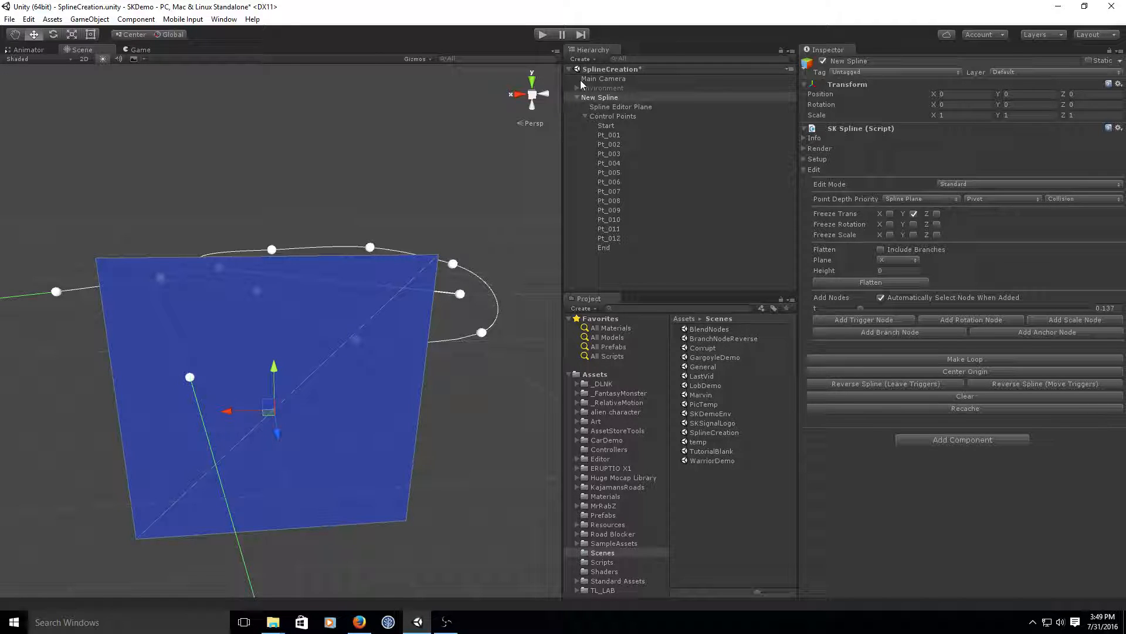
click(659, 163)
click(611, 98)
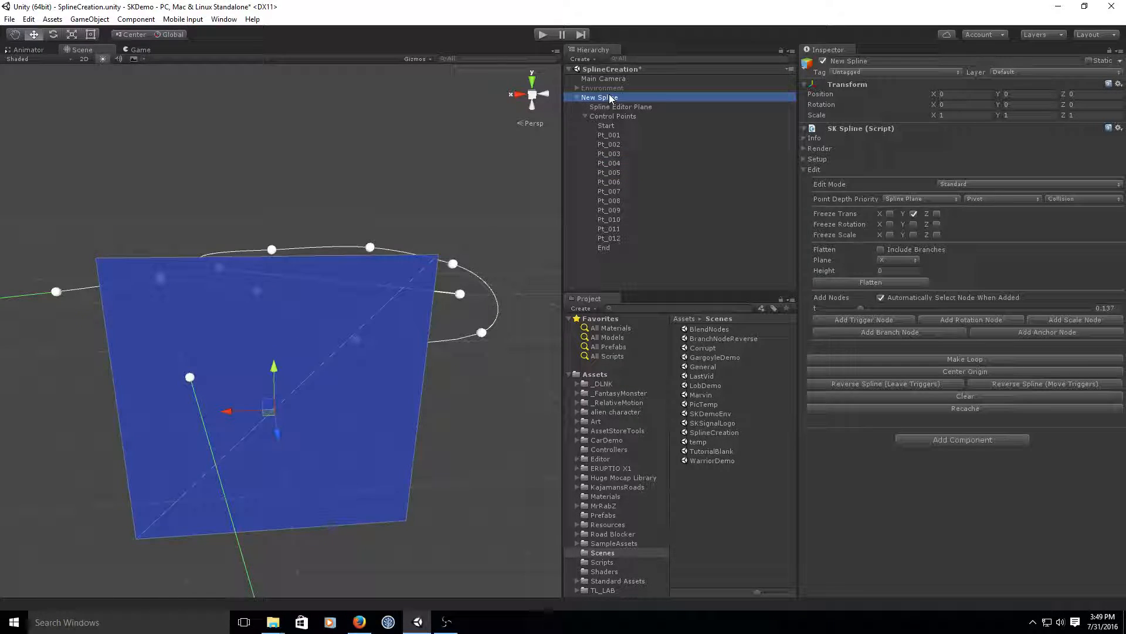
key(Delete)
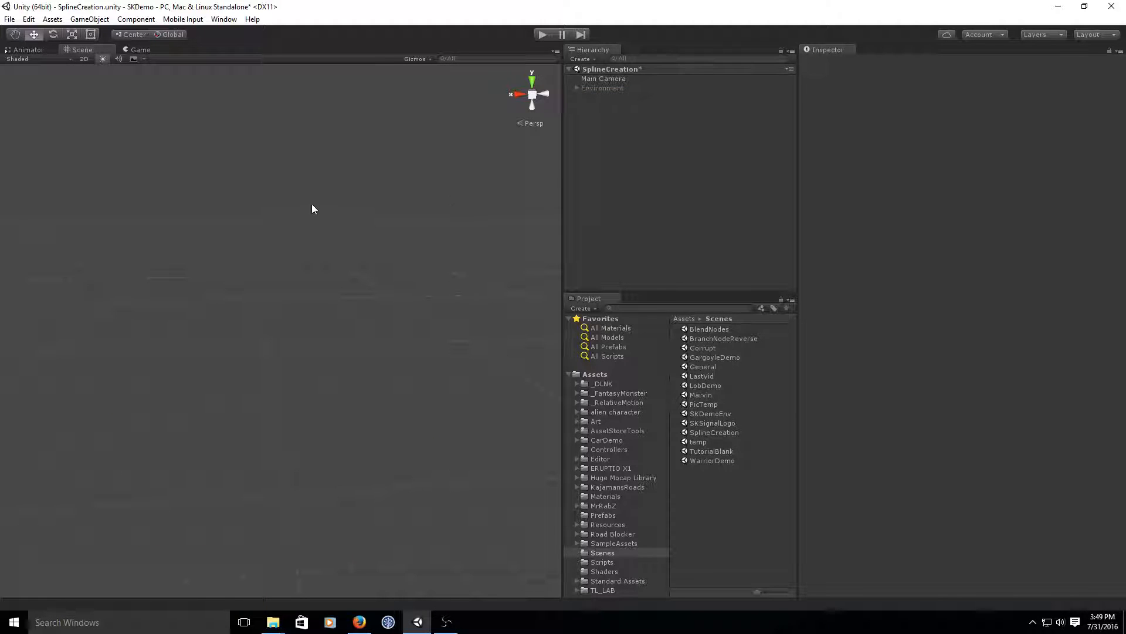
Create a new spline and place six control points around the origin in an open ring.
key(ctrl+z)
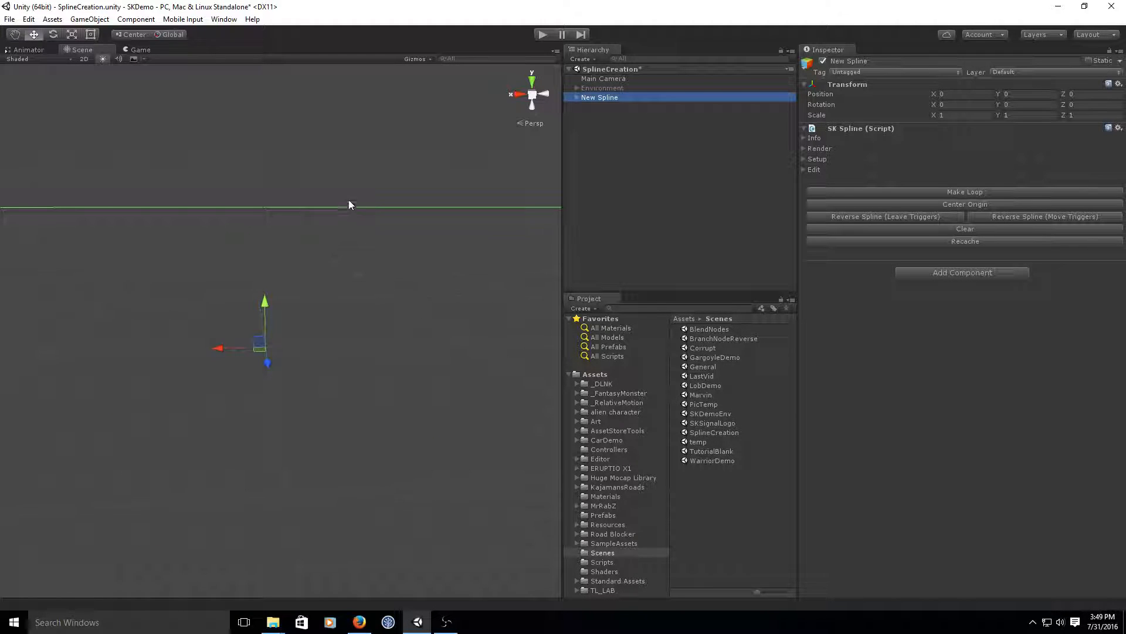
alt+drag(349, 205, 352, 304)
click(392, 192)
click(468, 347)
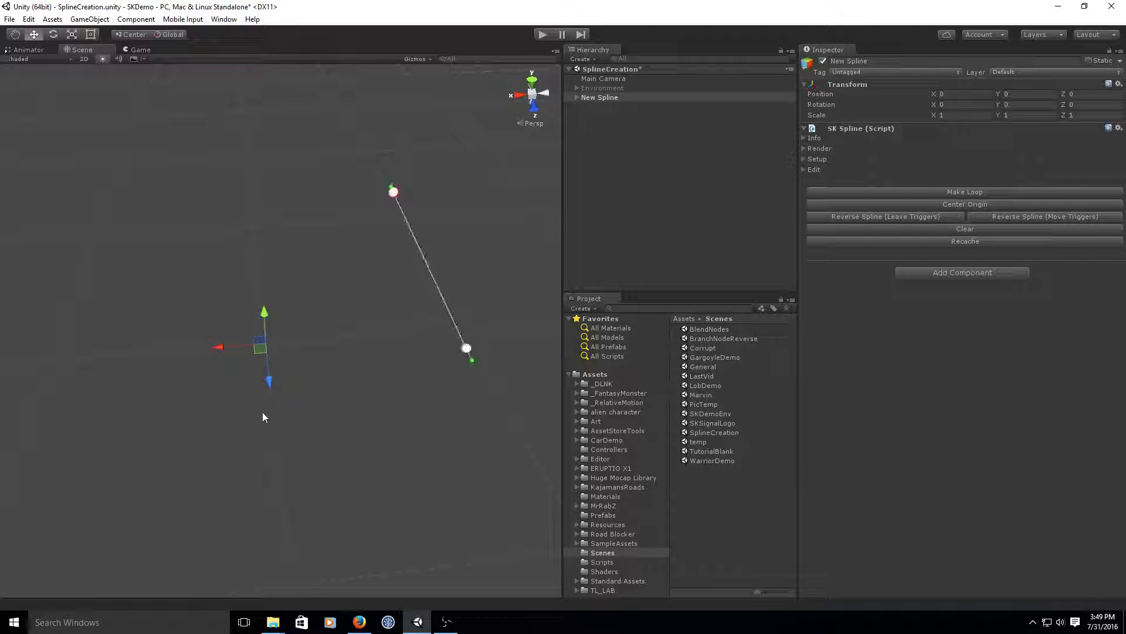
click(241, 410)
click(138, 278)
click(184, 145)
click(316, 145)
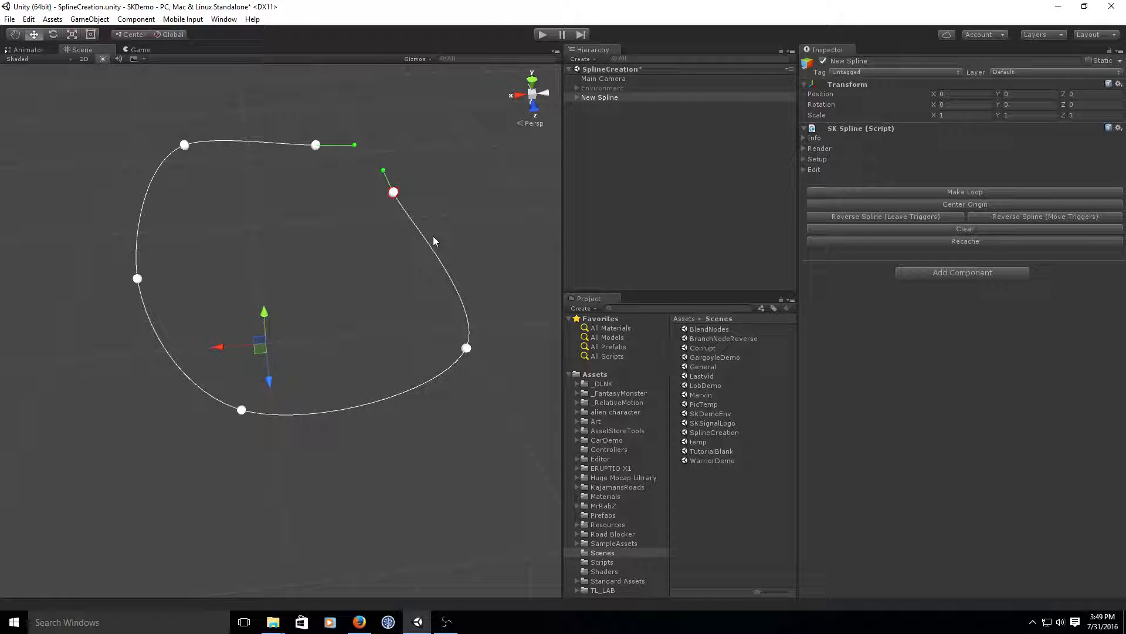
Make the ring-shaped spline a closed loop, and break the loop again.
click(965, 194)
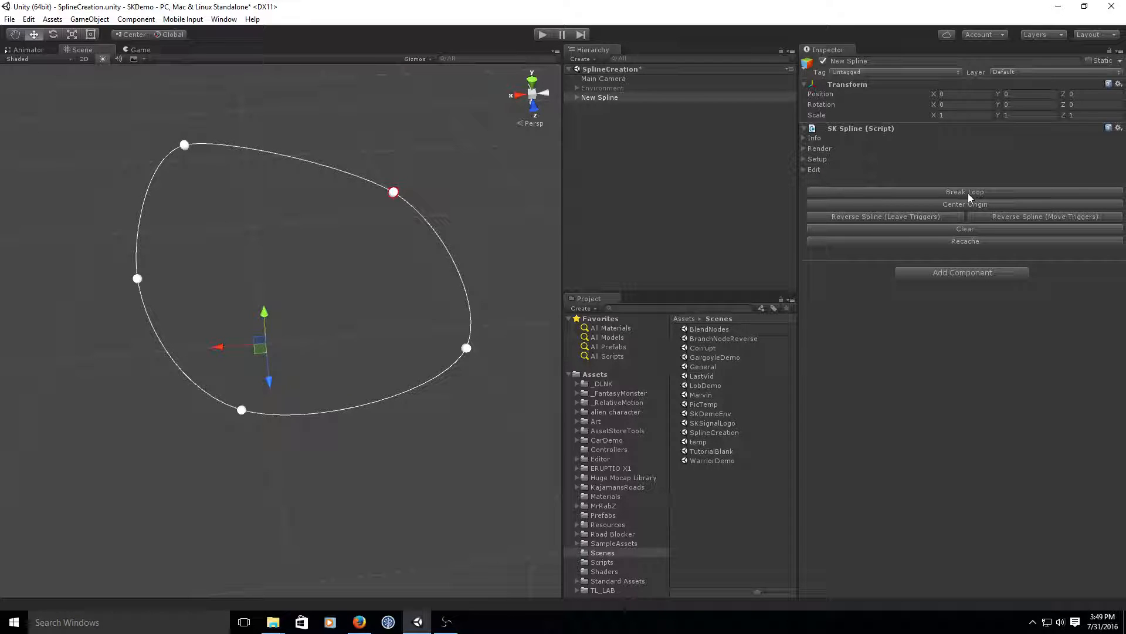
click(968, 193)
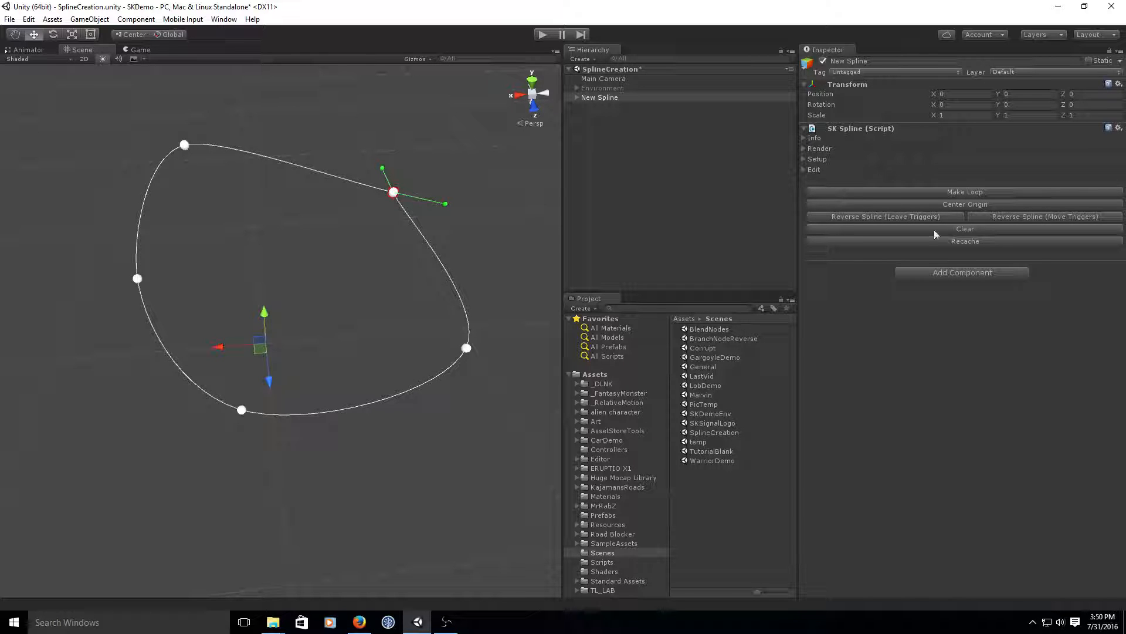
Delete the ring-shaped spline and create a new one with four control points curving well away from the world origin.
click(608, 108)
click(600, 99)
key(Delete)
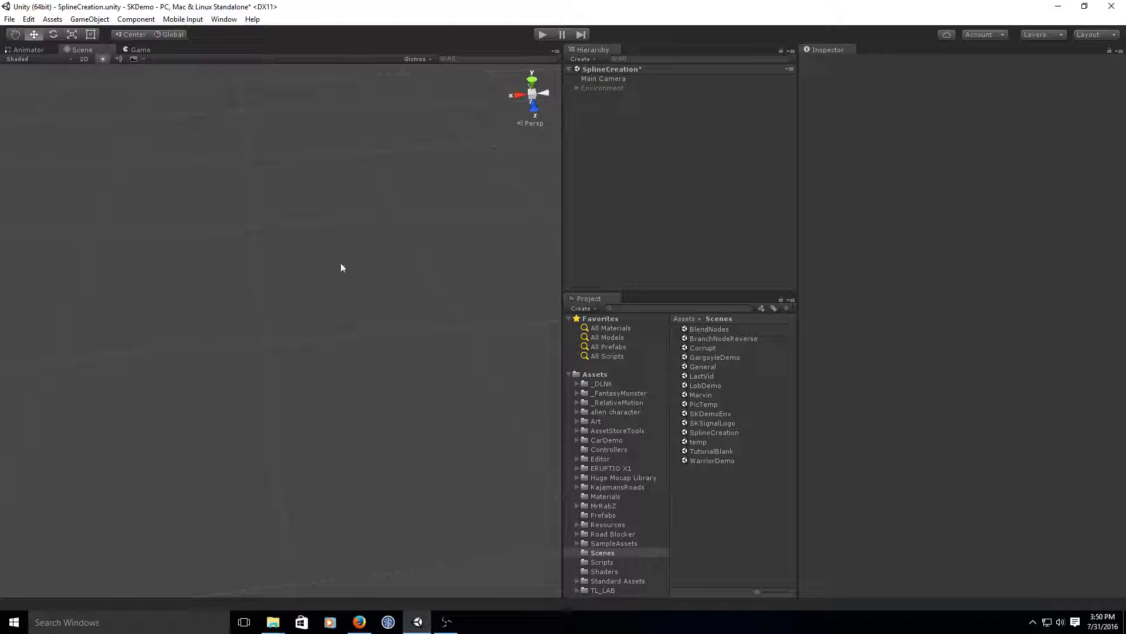
key(ctrl+z)
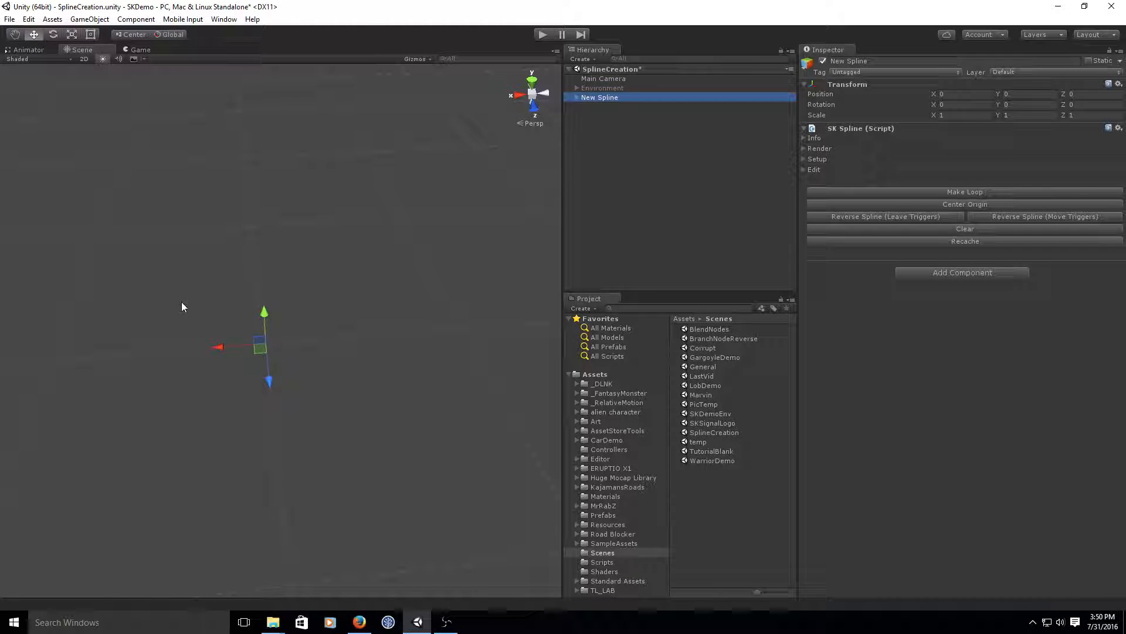
middle_drag(366, 338, 92, 405)
click(390, 201)
click(495, 234)
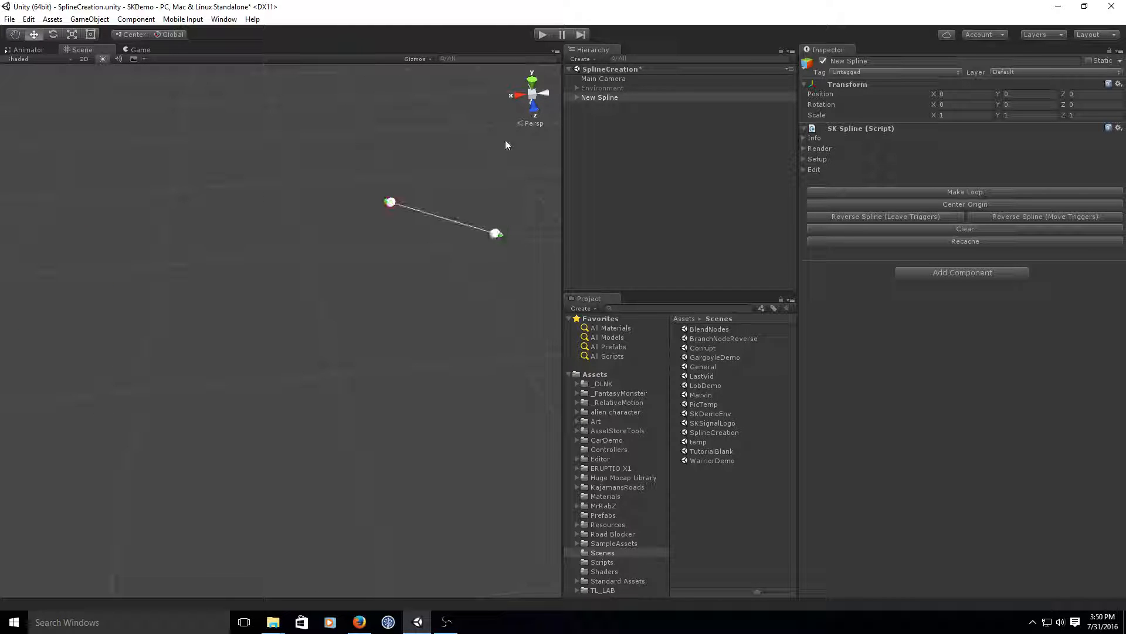
click(506, 117)
click(328, 77)
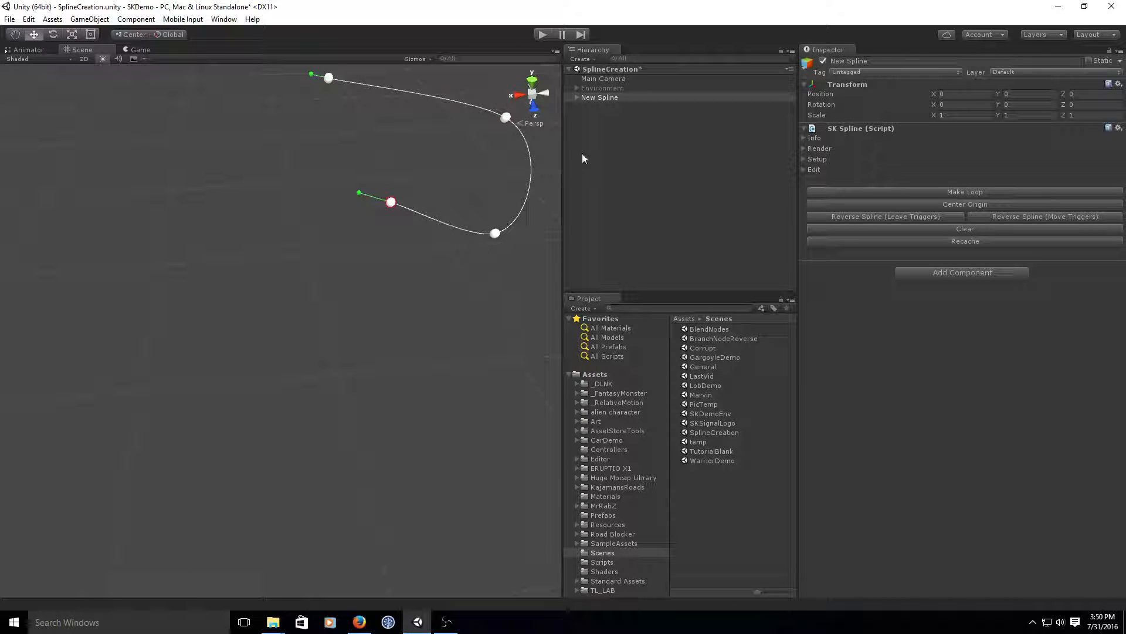
Center the origin of New Spline on its points and lower the spline to Y -206.
middle_drag(273, 383, 470, 311)
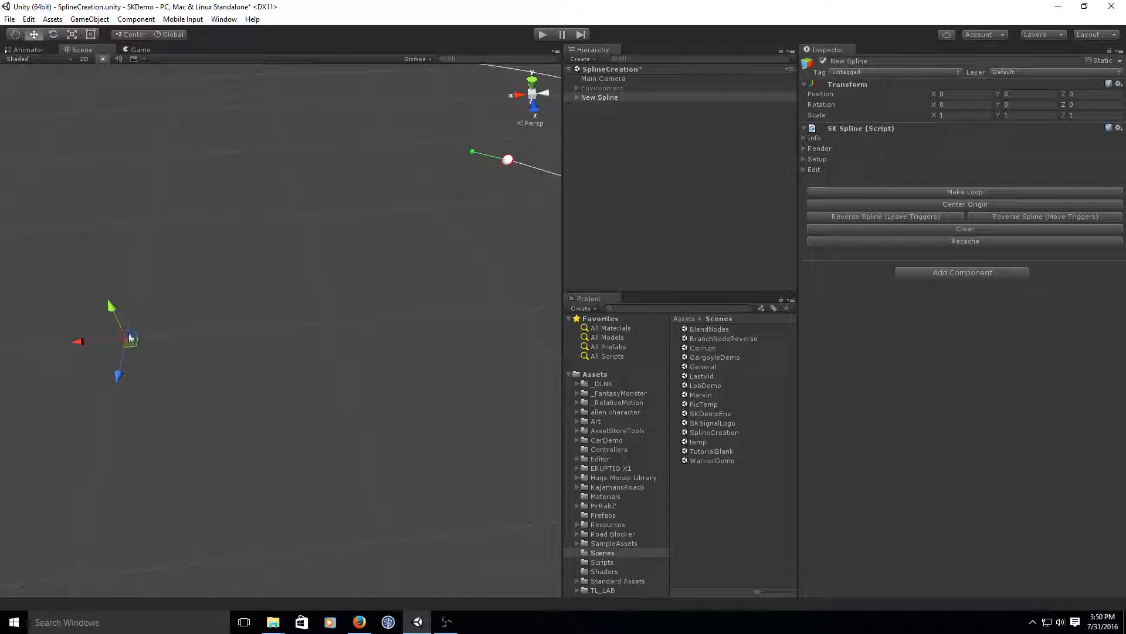
alt+drag(455, 260, 358, 385)
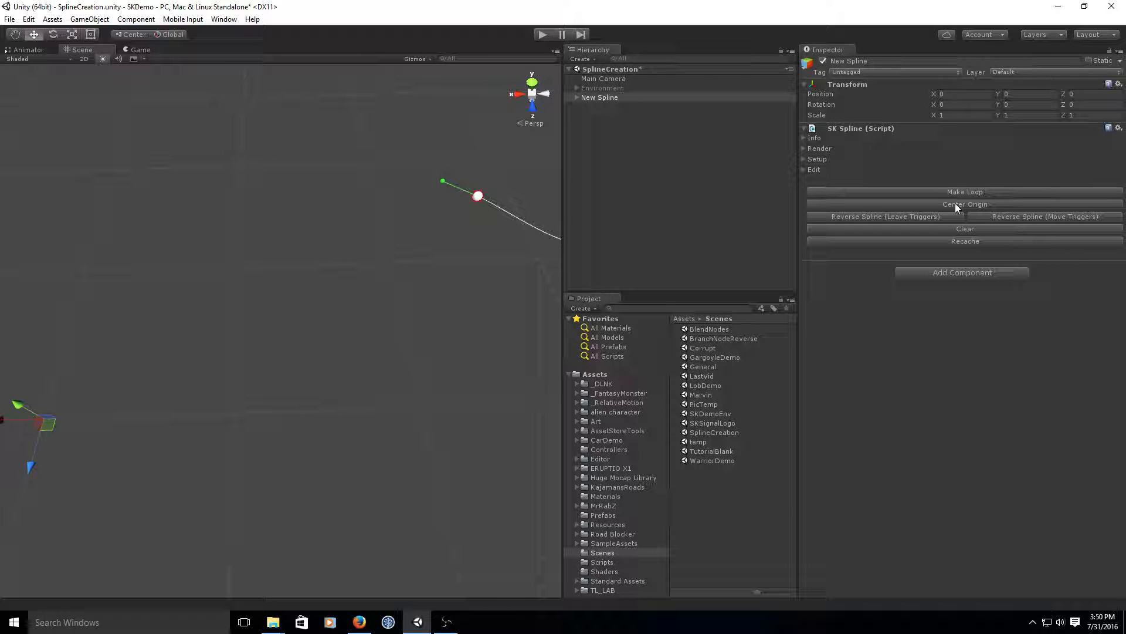
middle_drag(390, 338, 307, 362)
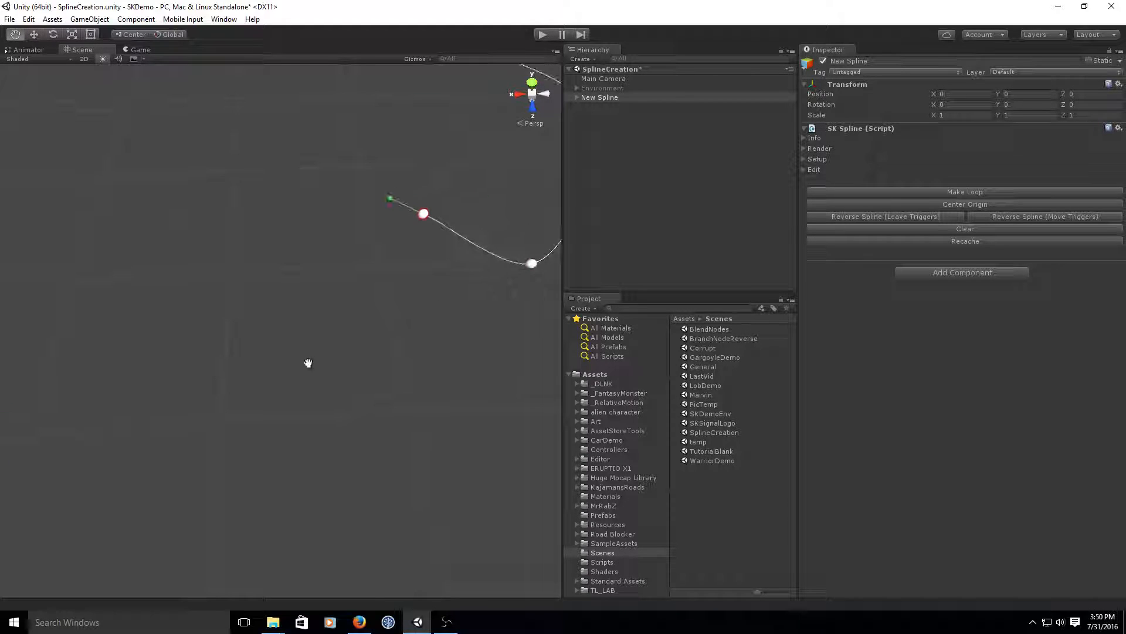
click(934, 206)
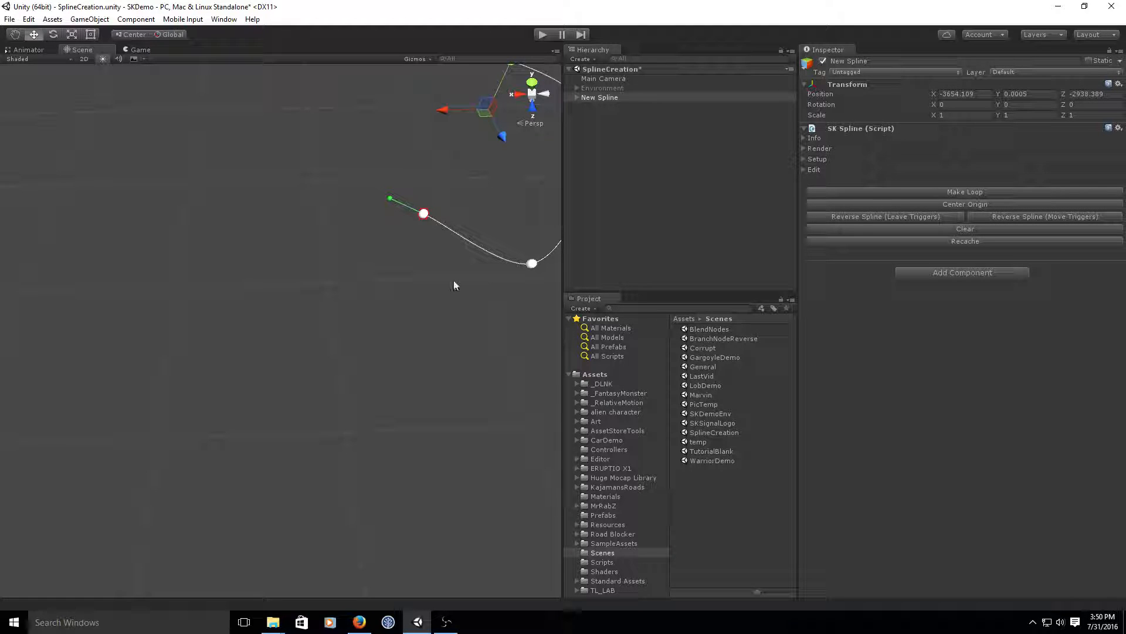
alt+drag(453, 280, 389, 372)
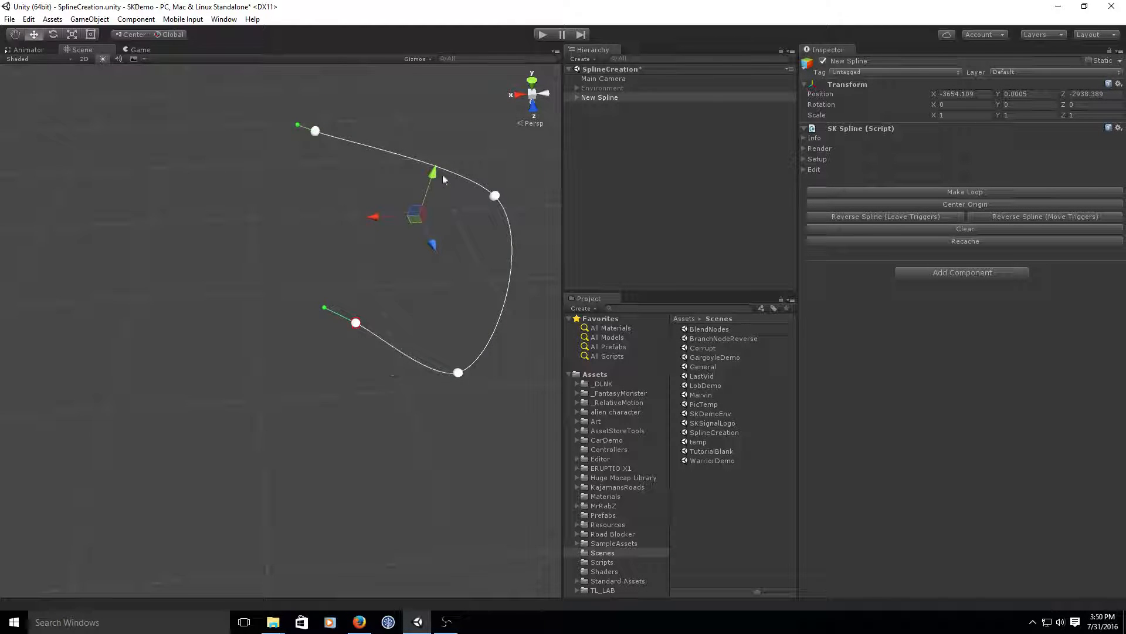
drag(435, 163, 431, 190)
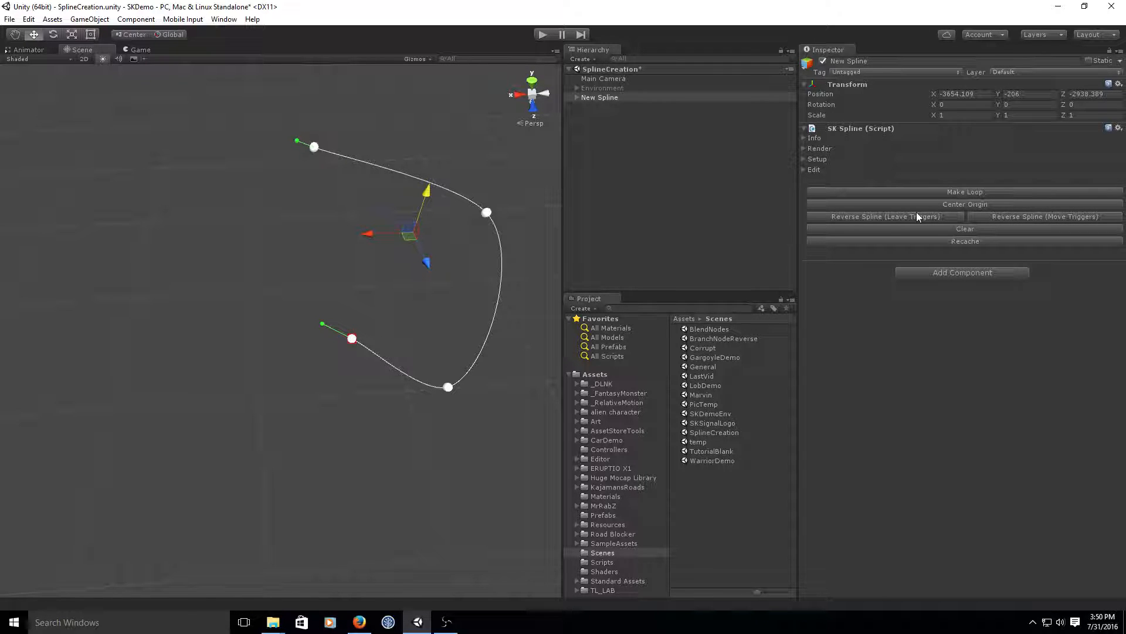
Clear all control points of New Spline and delete the spline object.
click(977, 230)
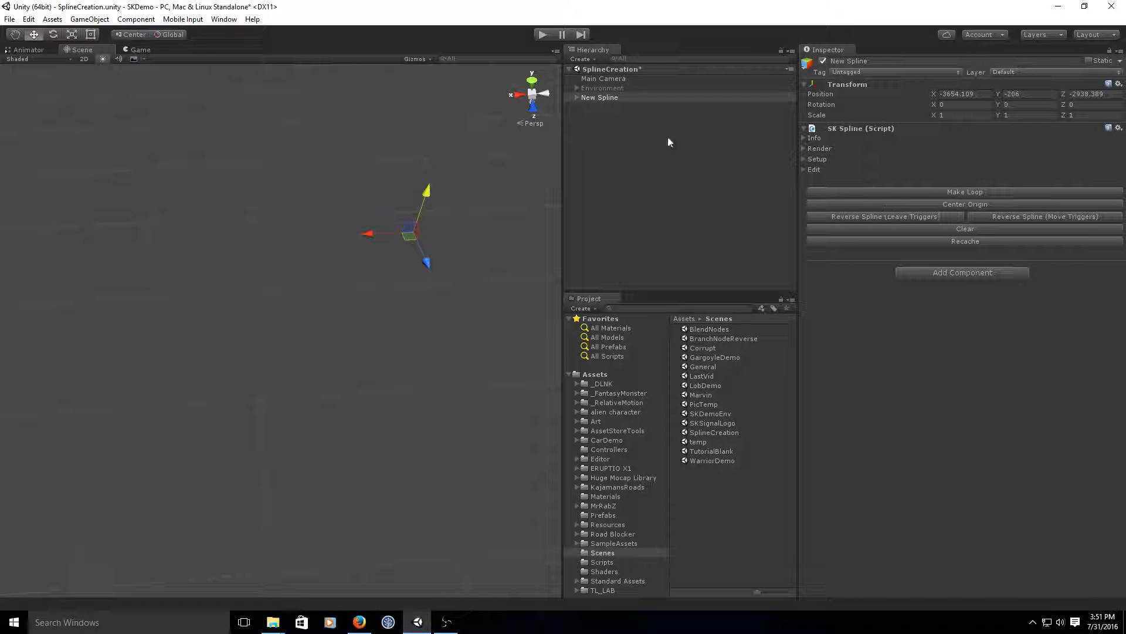
click(607, 132)
click(608, 97)
key(Delete)
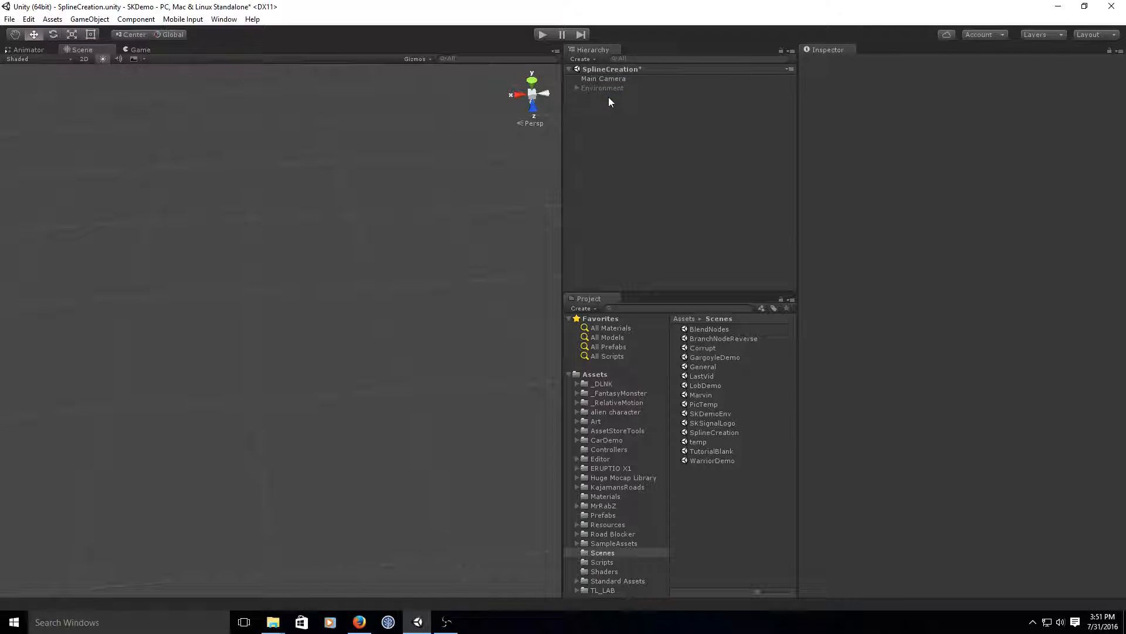
Activate the Environment object and bring its child BigTerrain02_006 into view in the scene.
click(602, 90)
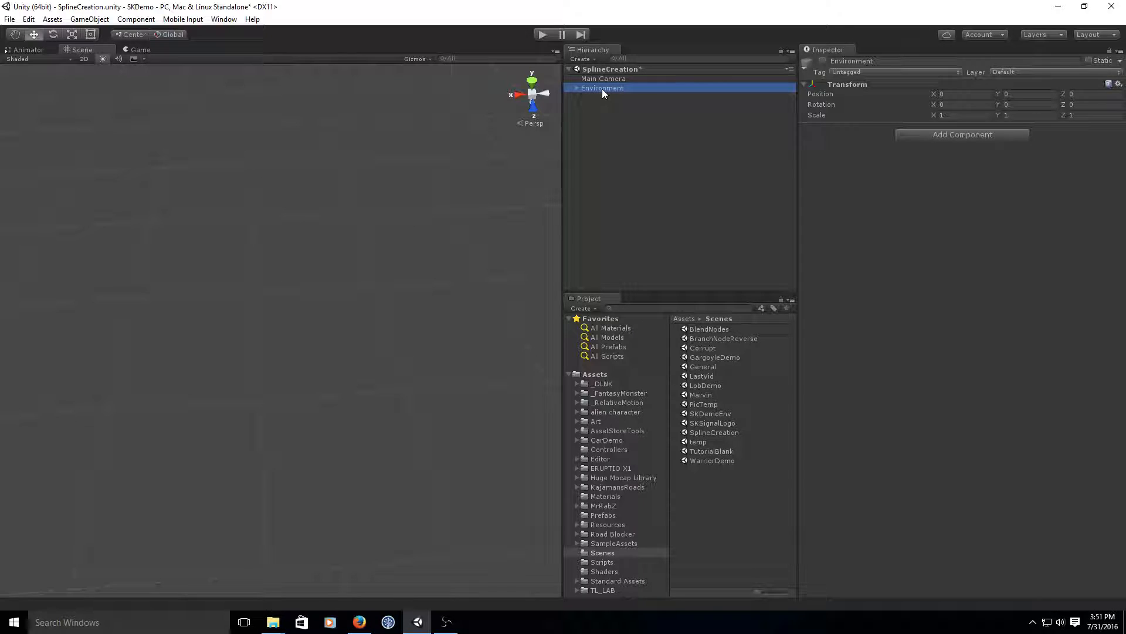
click(824, 61)
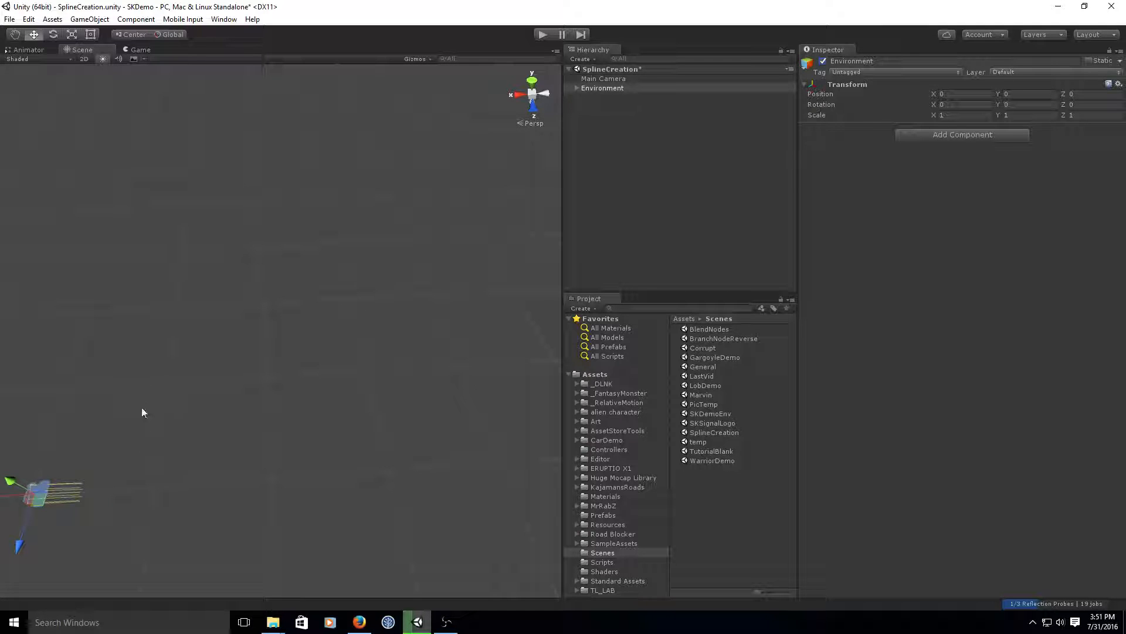
click(583, 88)
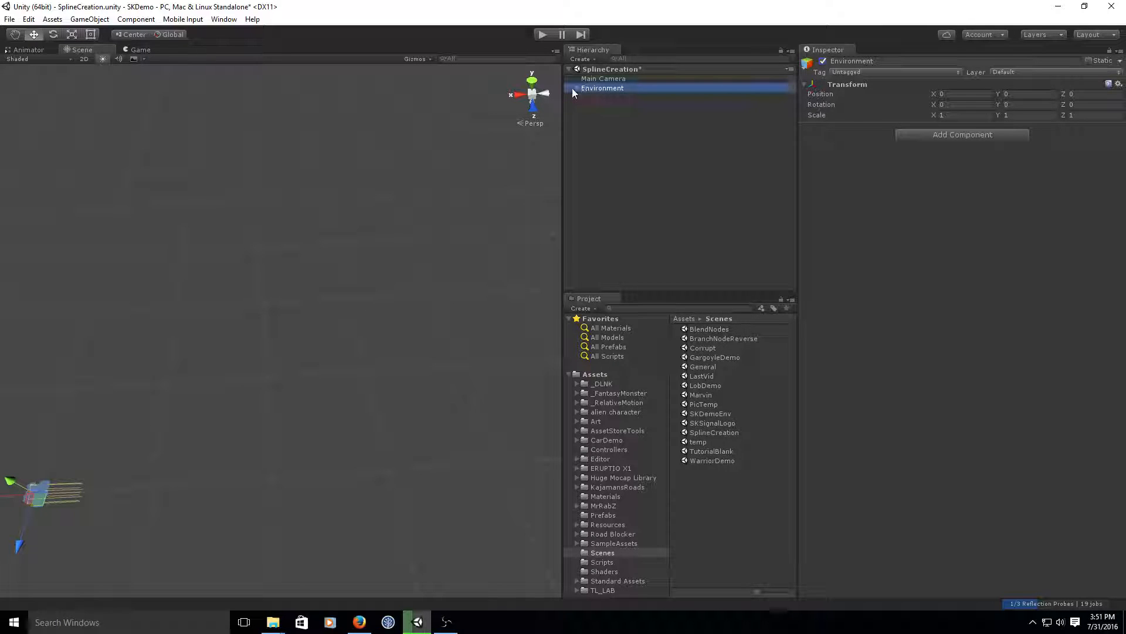
click(573, 88)
click(610, 115)
scroll(398, 333, up, 10)
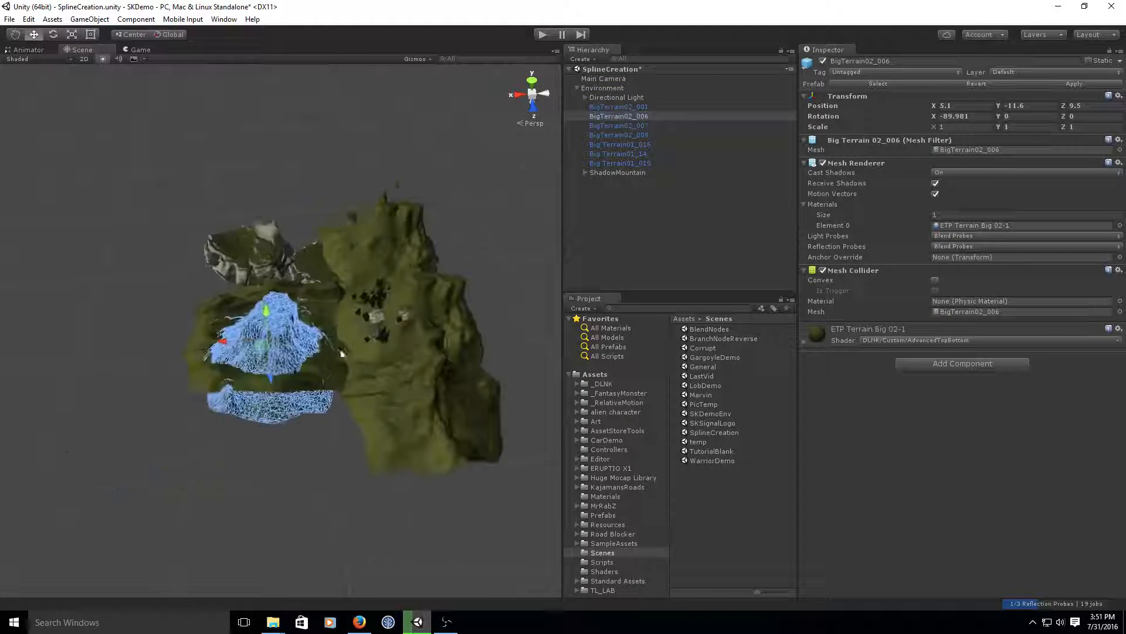
Examine the terrain from several angles to find a dirt path along the hillside.
right_drag(398, 333, 466, 424)
scroll(465, 424, up, 5)
middle_drag(466, 423, 310, 223)
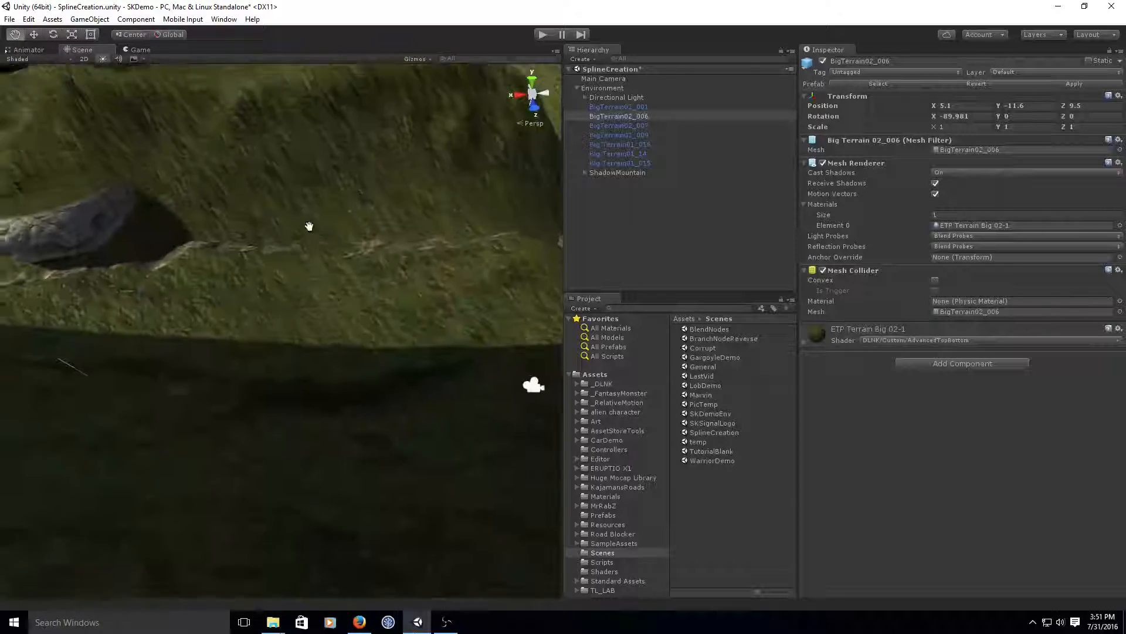
right_drag(309, 224, 393, 375)
middle_drag(411, 411, 443, 502)
right_drag(443, 502, 140, 448)
right_drag(281, 436, 1075, 508)
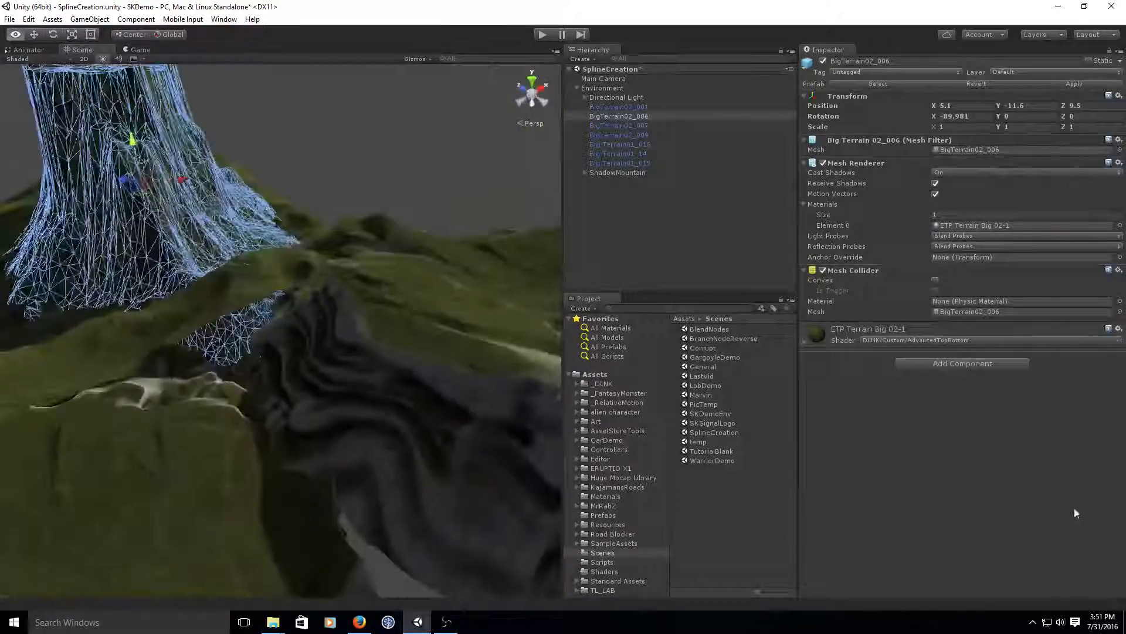
right_drag(410, 372, 375, 320)
middle_drag(376, 319, 398, 318)
right_drag(398, 318, 448, 320)
Collapse the Environment hierarchy, and create a new spline with its Edit settings expanded.
click(578, 88)
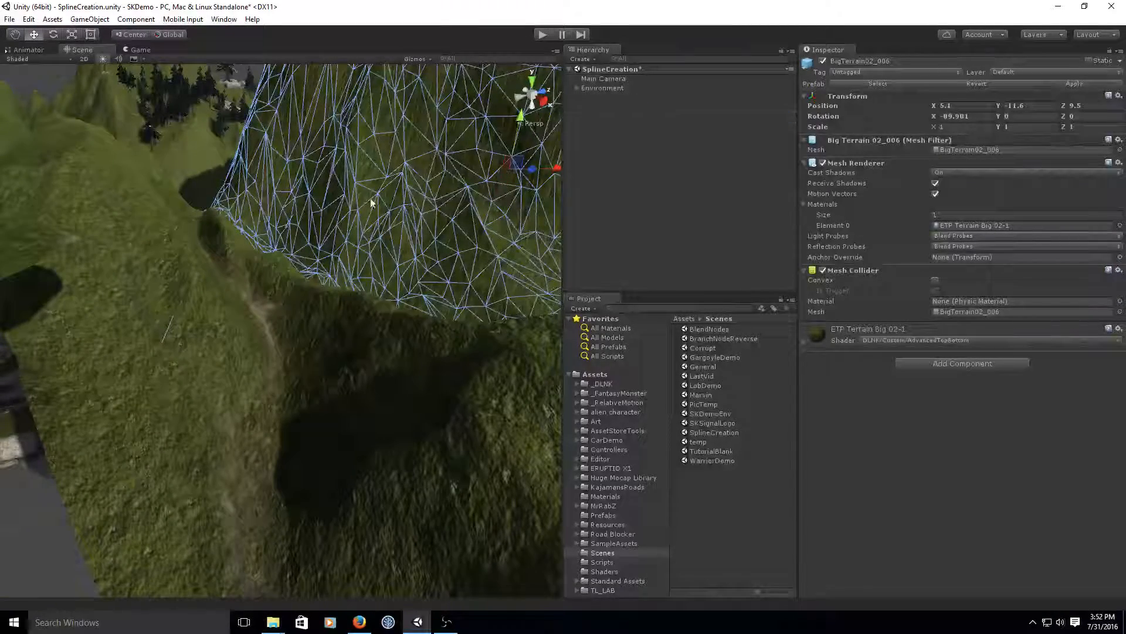
click(258, 77)
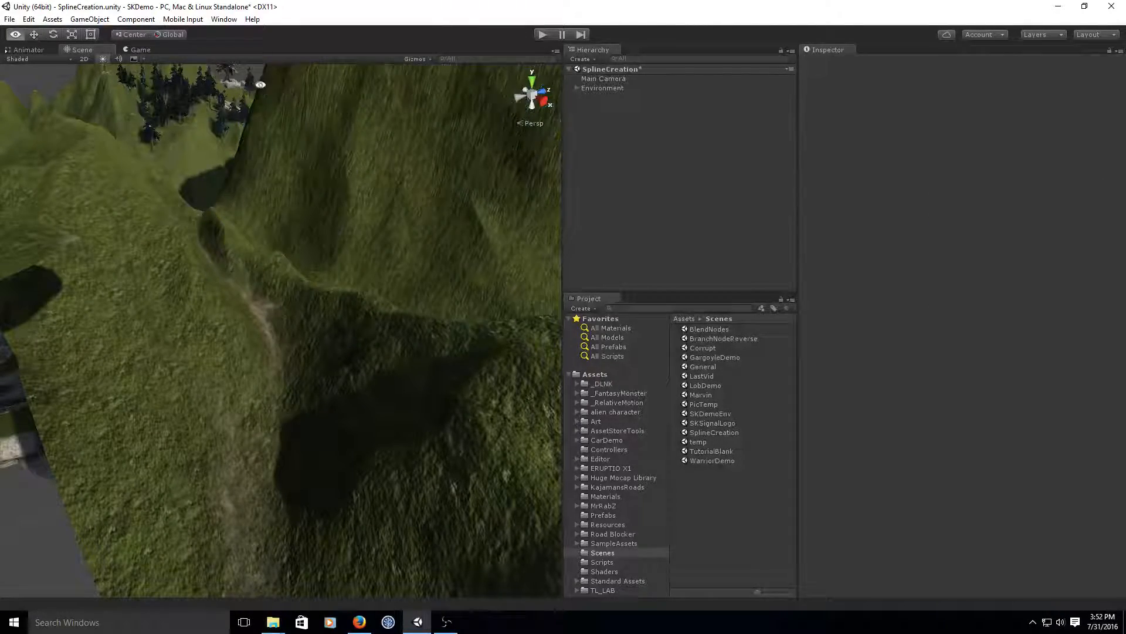
key(alt+s)
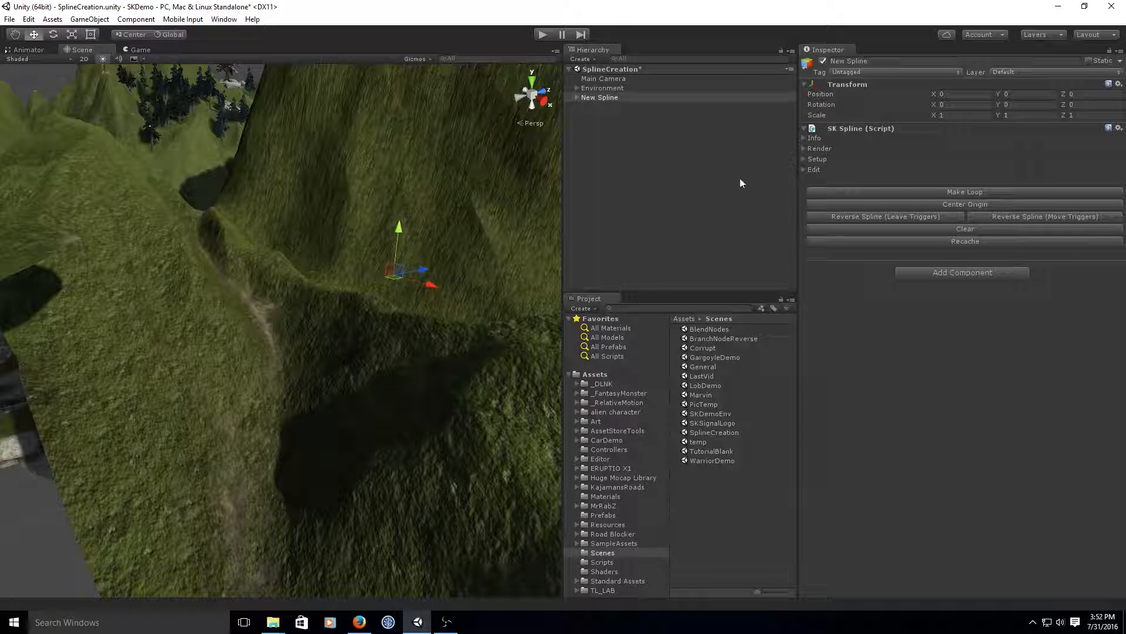
click(805, 169)
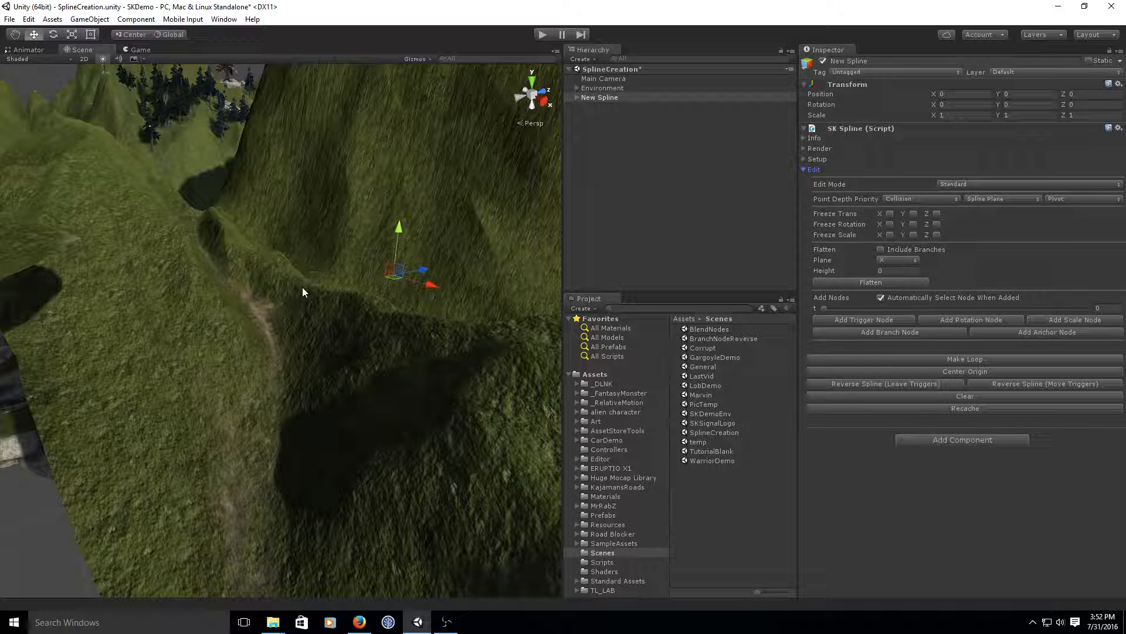
Place nine control points on the terrain surface down the dirt path, using Collision as the first point depth priority.
click(233, 286)
click(265, 326)
click(272, 361)
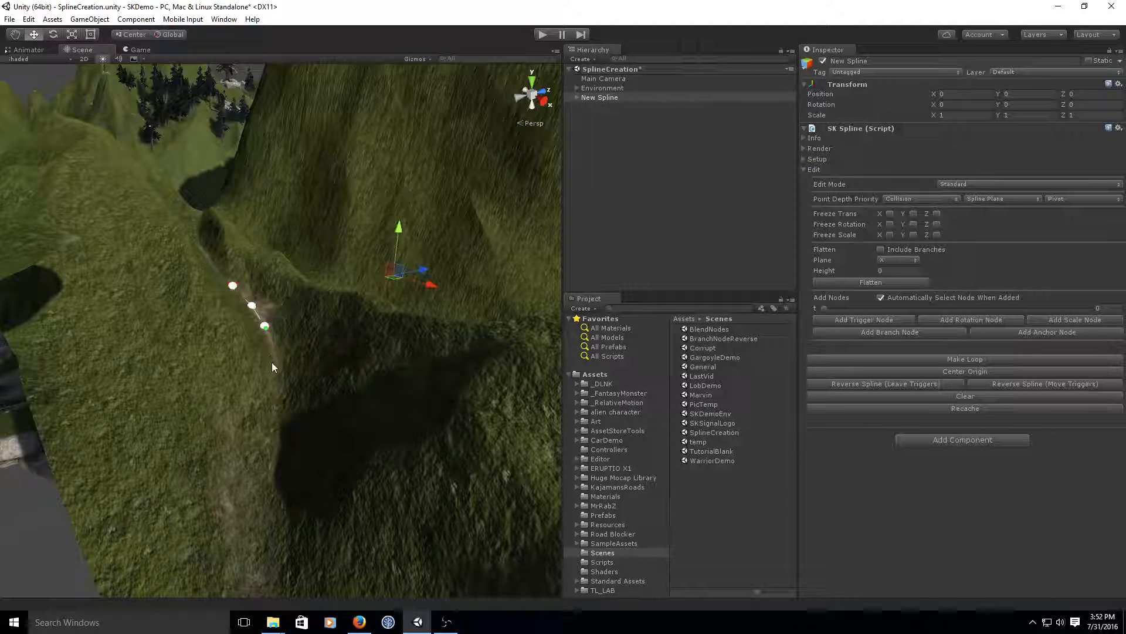
click(261, 394)
click(255, 433)
click(270, 467)
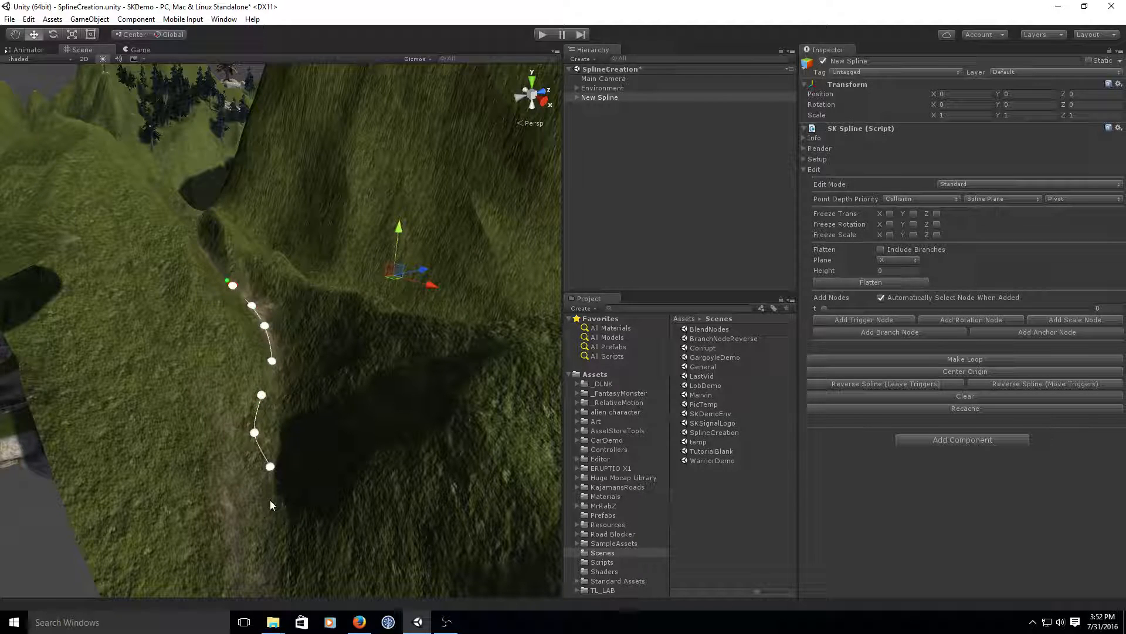
click(273, 513)
click(264, 569)
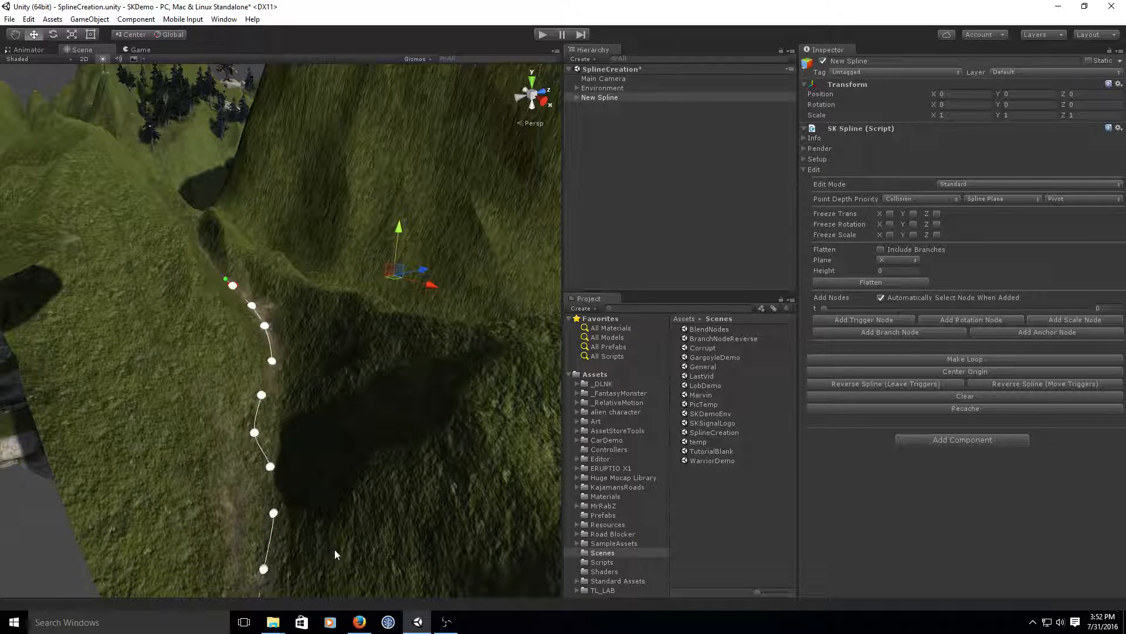
Set the edit mode of New Spline to Sculpt.
alt+drag(335, 548, 311, 432)
scroll(311, 432, up, 2)
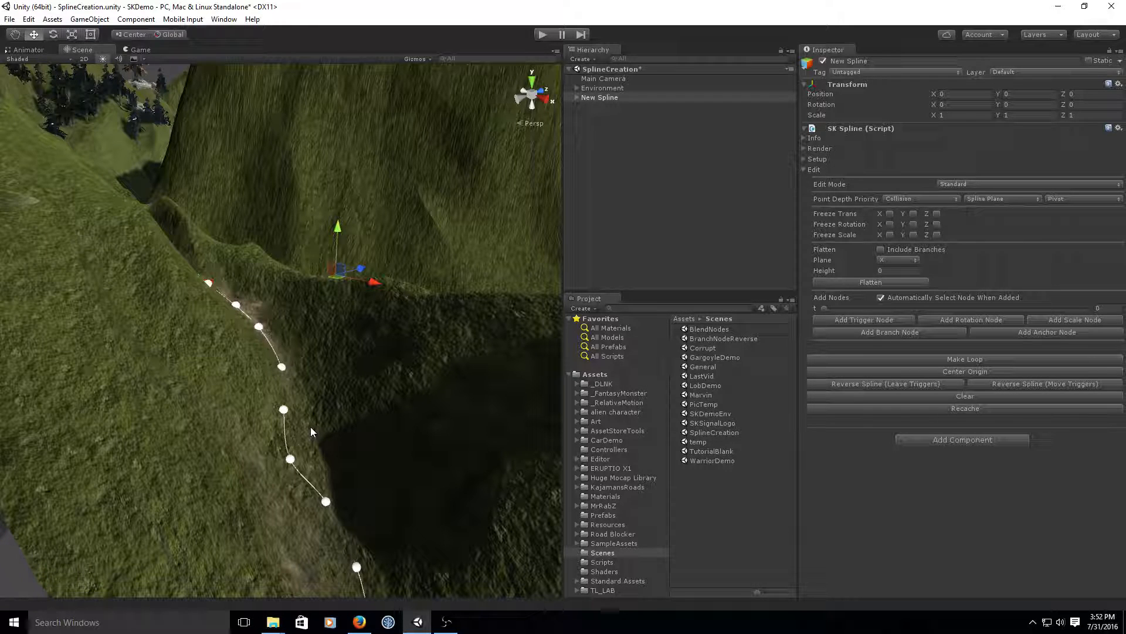
click(981, 185)
click(966, 210)
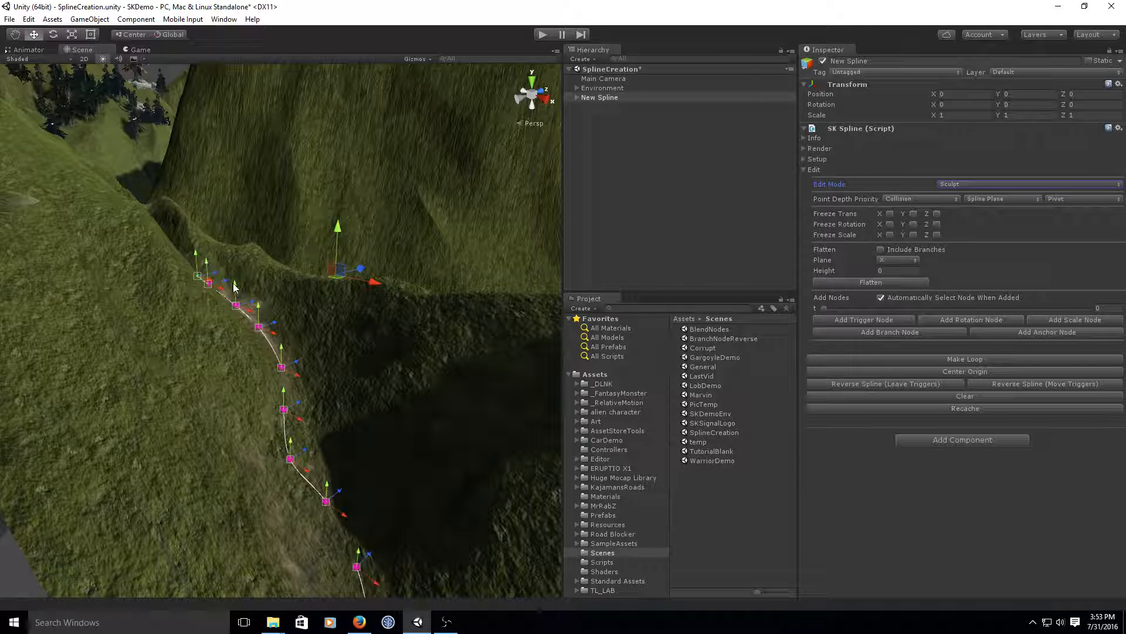
Reposition the control point midway along the dirt path with its Sculpt handles.
scroll(426, 456, up, 4)
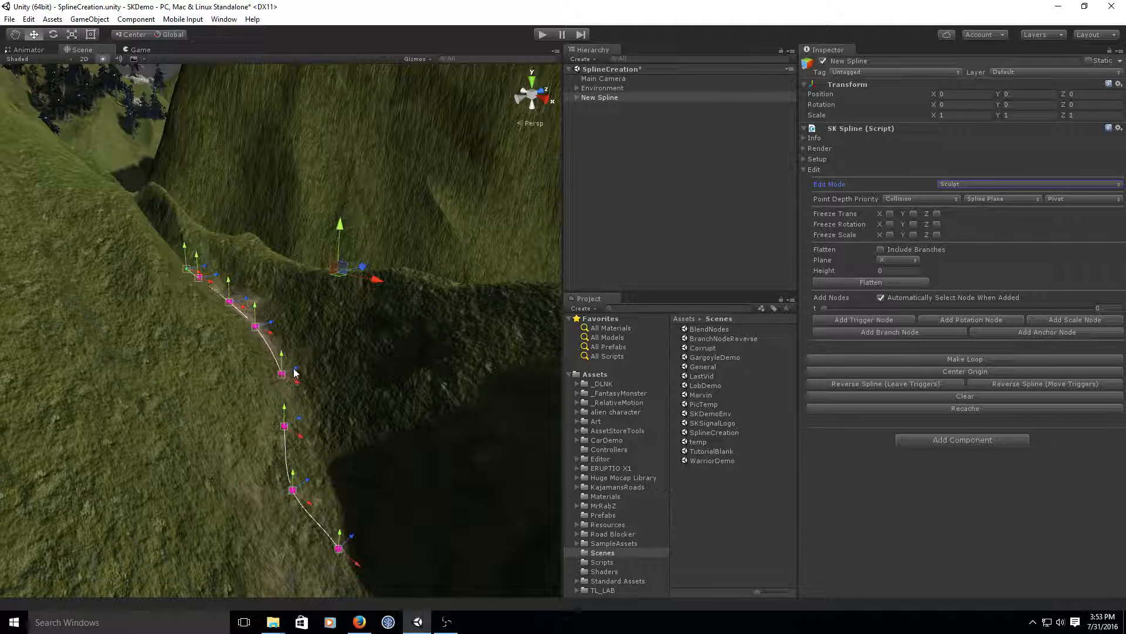
drag(293, 372, 283, 350)
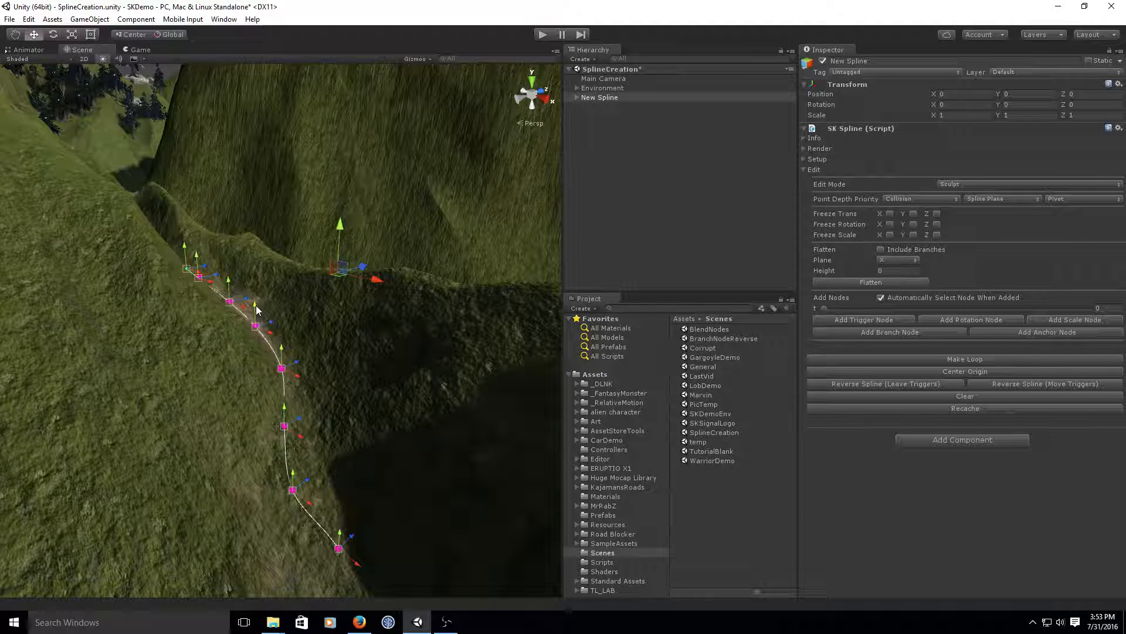
scroll(405, 370, down, 2)
scroll(397, 381, up, 2)
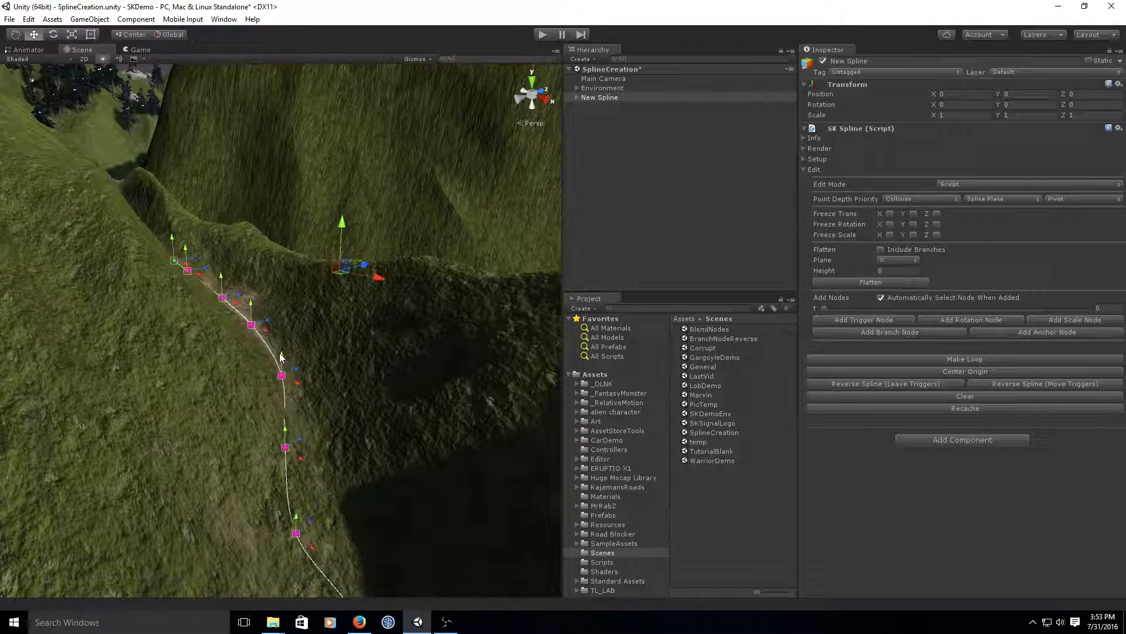
drag(279, 356, 433, 472)
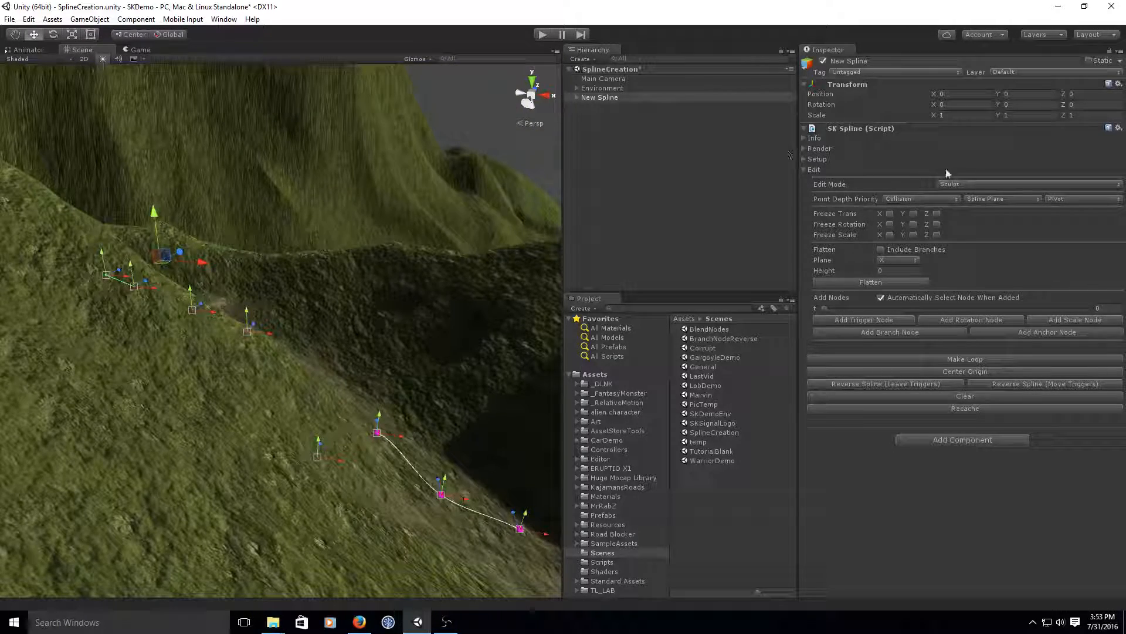
Switch New Spline's edit mode to Standard and try to select the misplaced control point at the terrain.
click(960, 184)
click(953, 195)
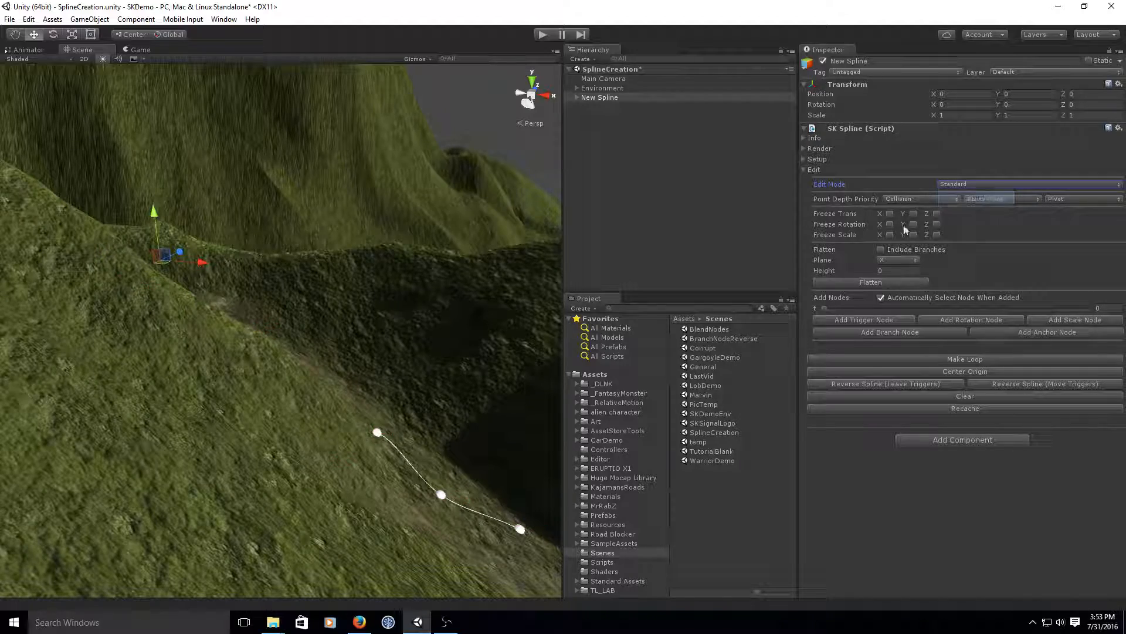
click(320, 459)
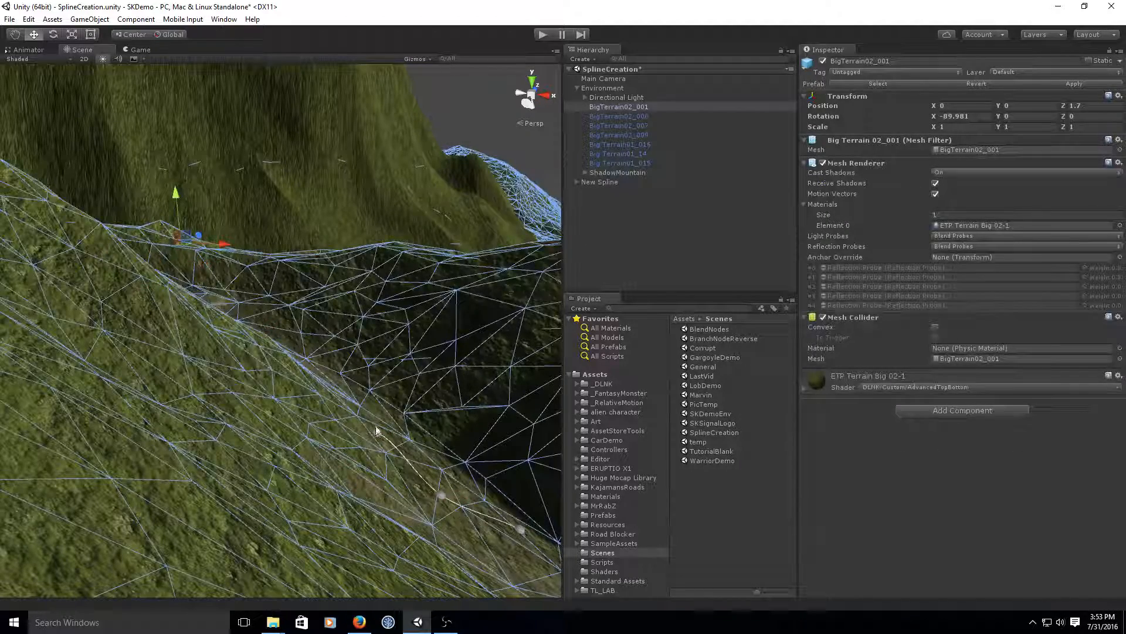
click(377, 433)
click(443, 498)
scroll(273, 423, down, 3)
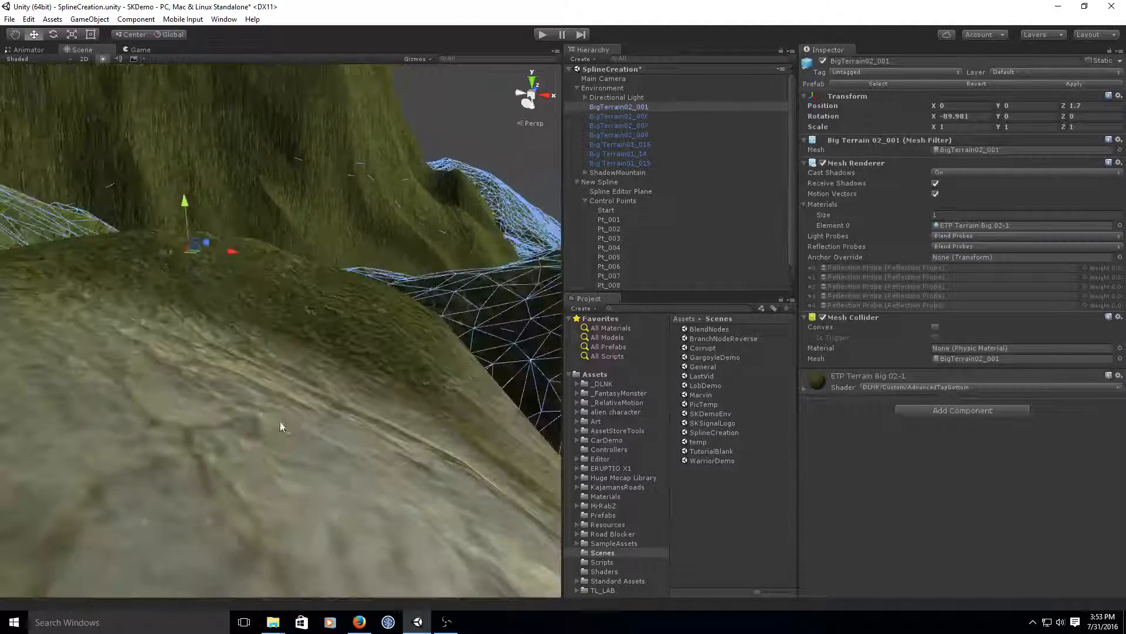
scroll(288, 422, up, 3)
alt+drag(295, 420, 307, 375)
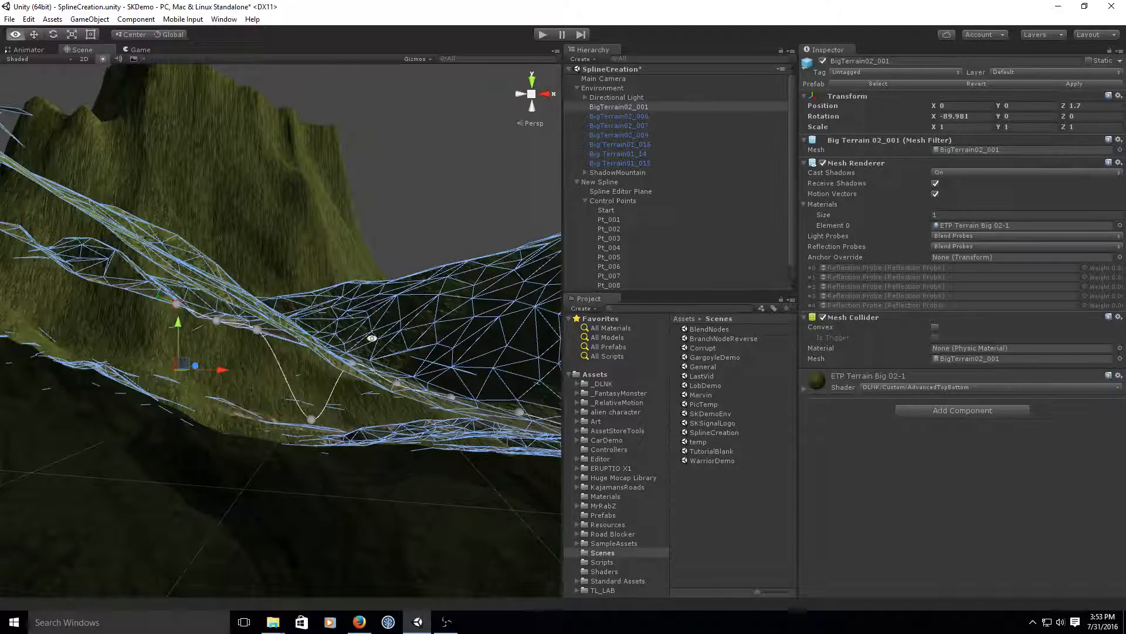
alt+drag(386, 312, 316, 456)
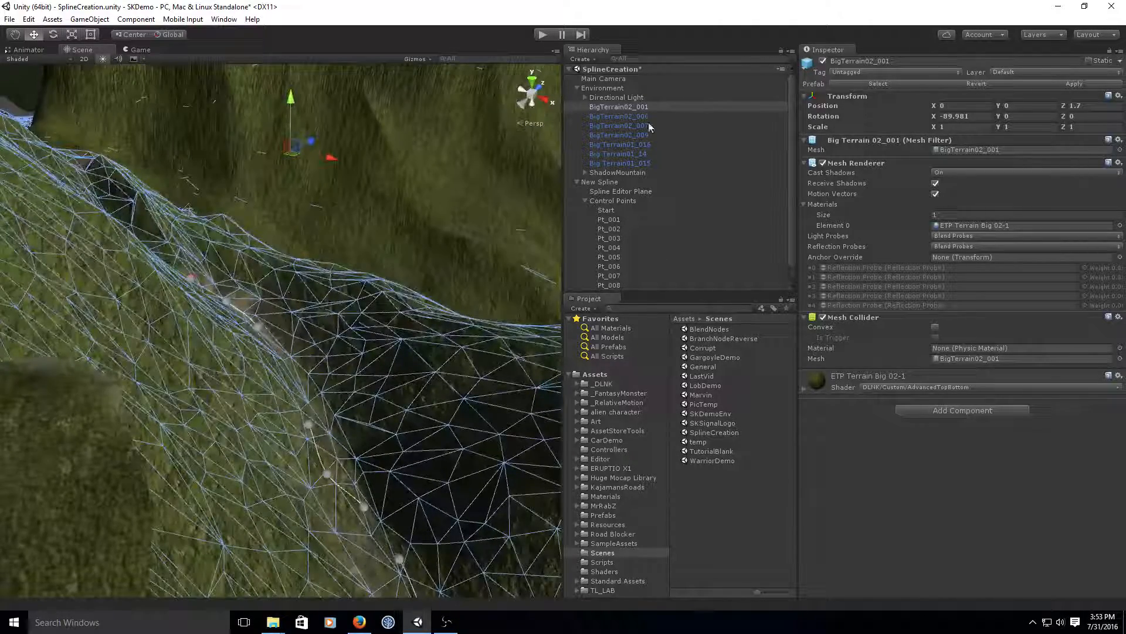
Reselect New Spline in Sculpt edit mode and move the misplaced middle control point up onto the dirt path.
scroll(599, 177, down, 1)
click(599, 182)
click(600, 165)
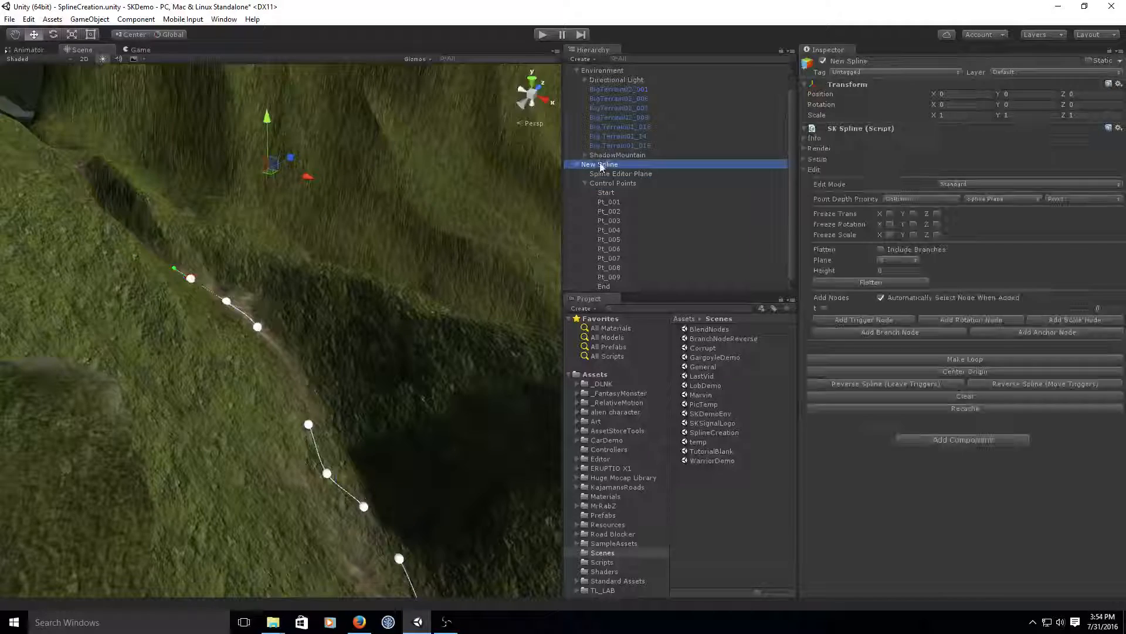
click(950, 184)
click(962, 208)
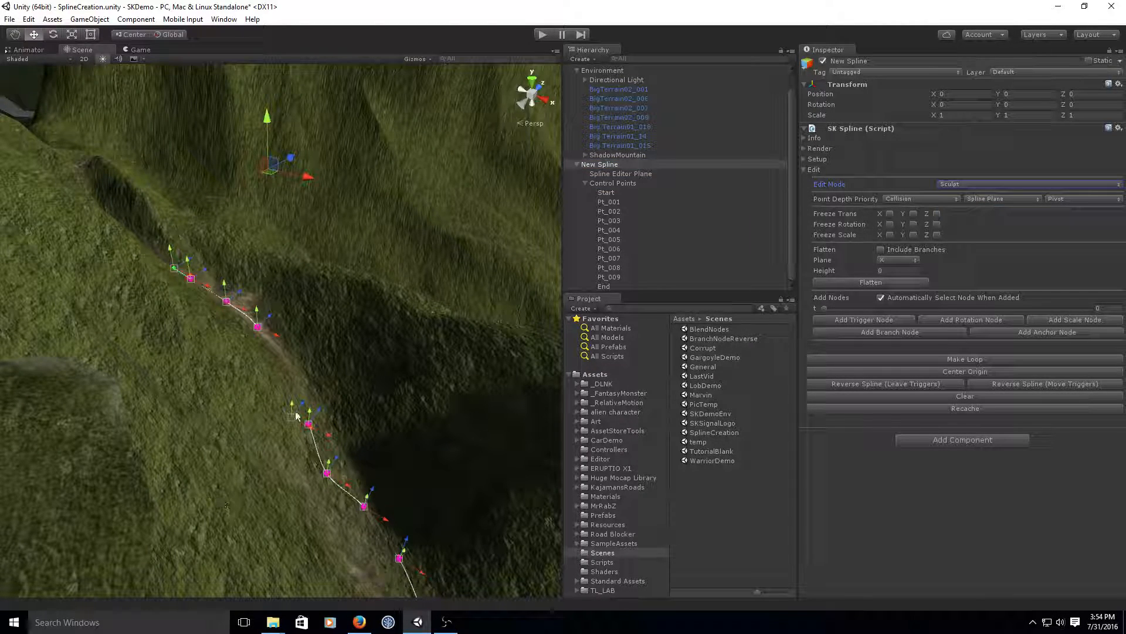
scroll(290, 458, up, 1)
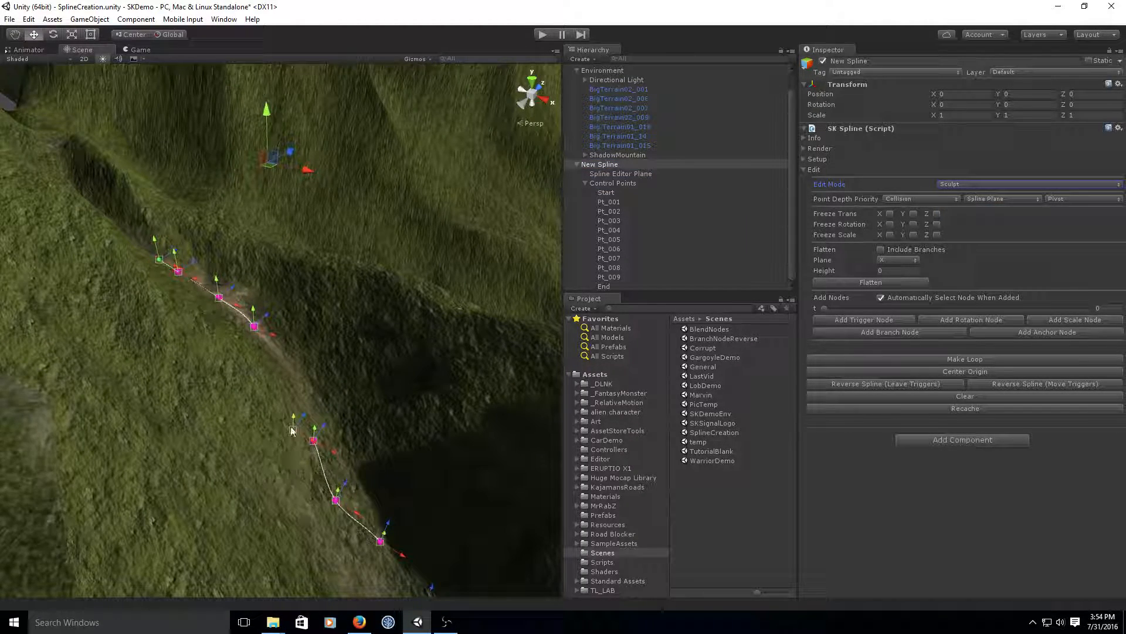
drag(293, 415, 292, 365)
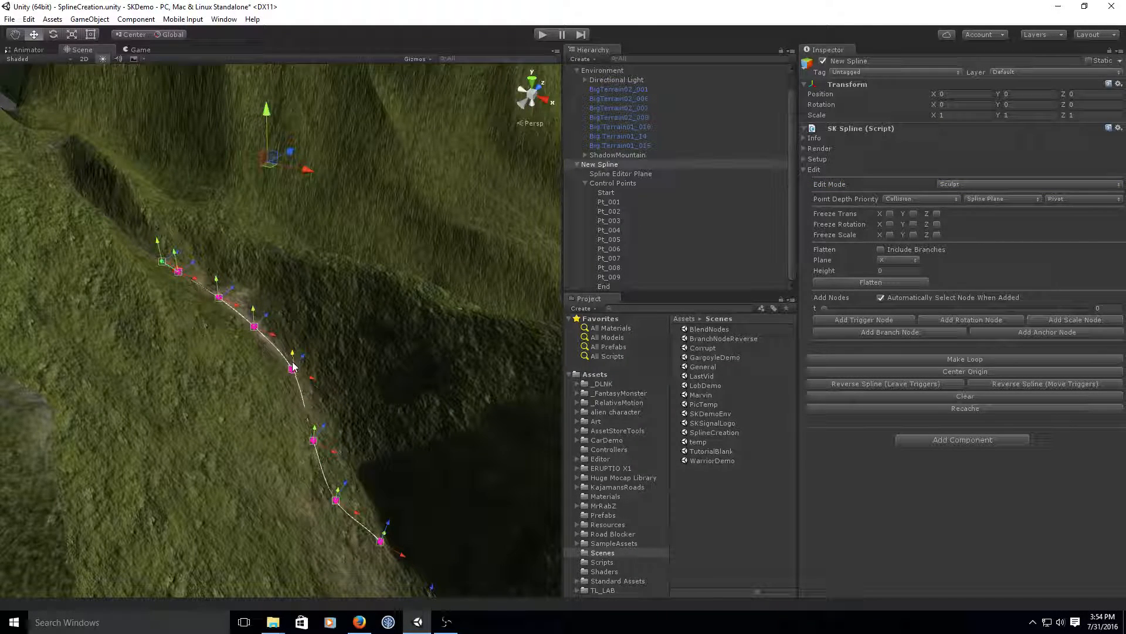
Expand New Spline's Render settings, and nudge its middle control point while Main Camera is the selected object.
click(813, 149)
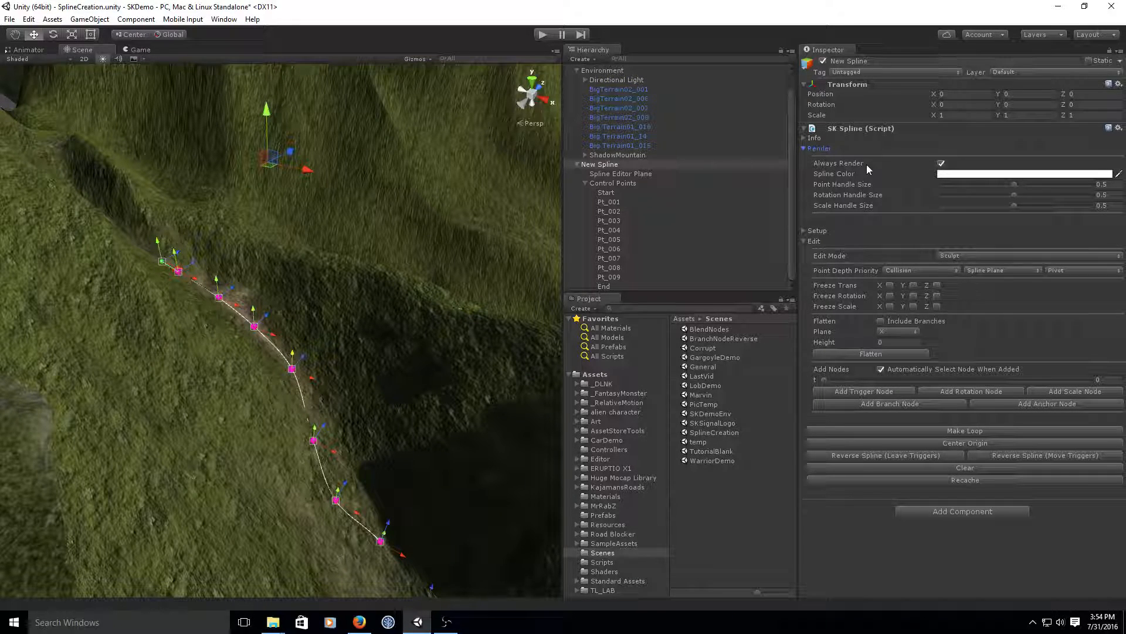
click(577, 166)
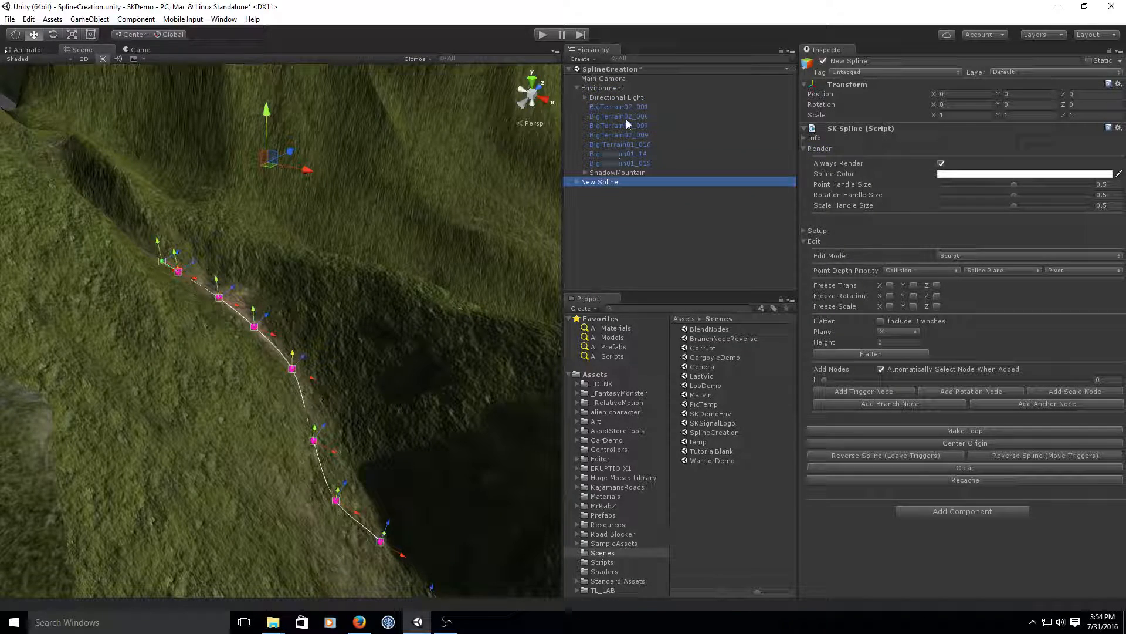
click(610, 88)
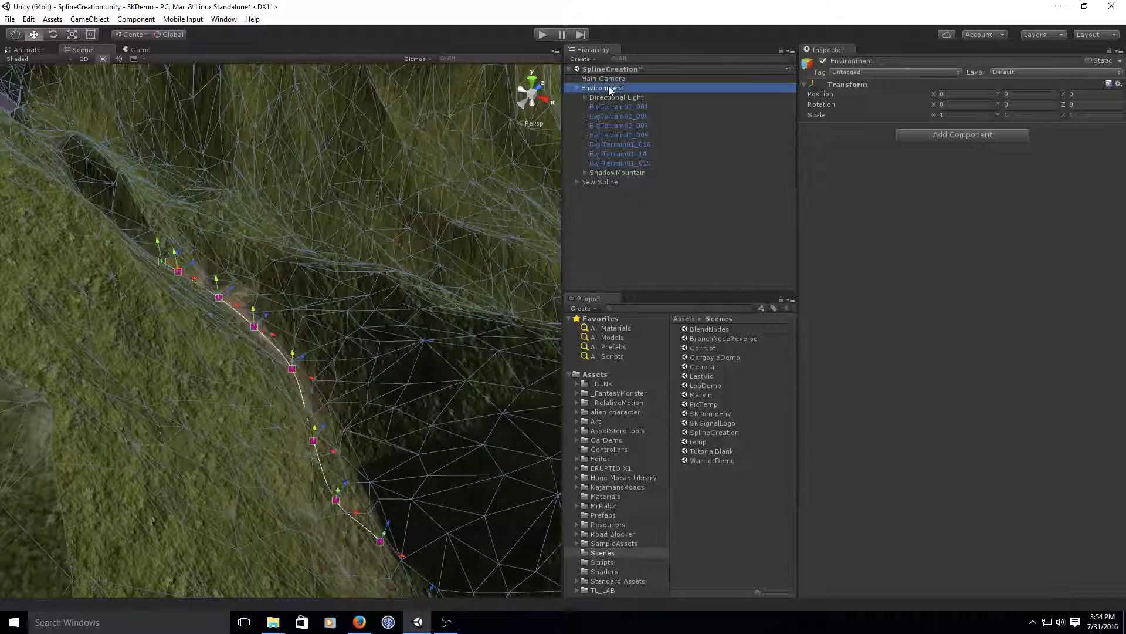
click(604, 79)
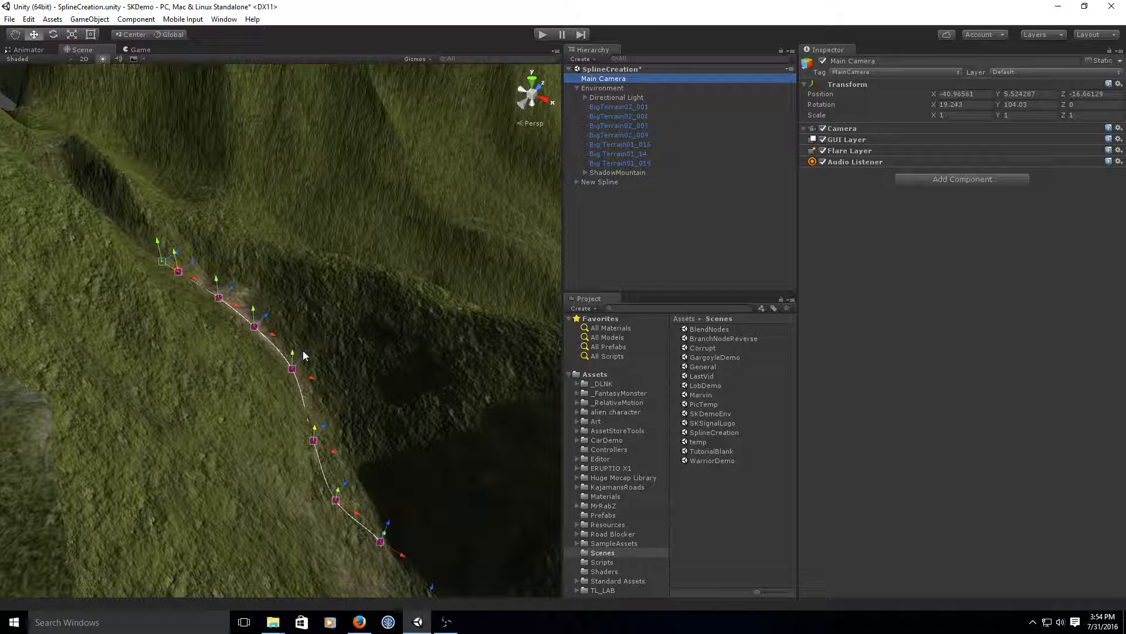
drag(295, 354, 312, 378)
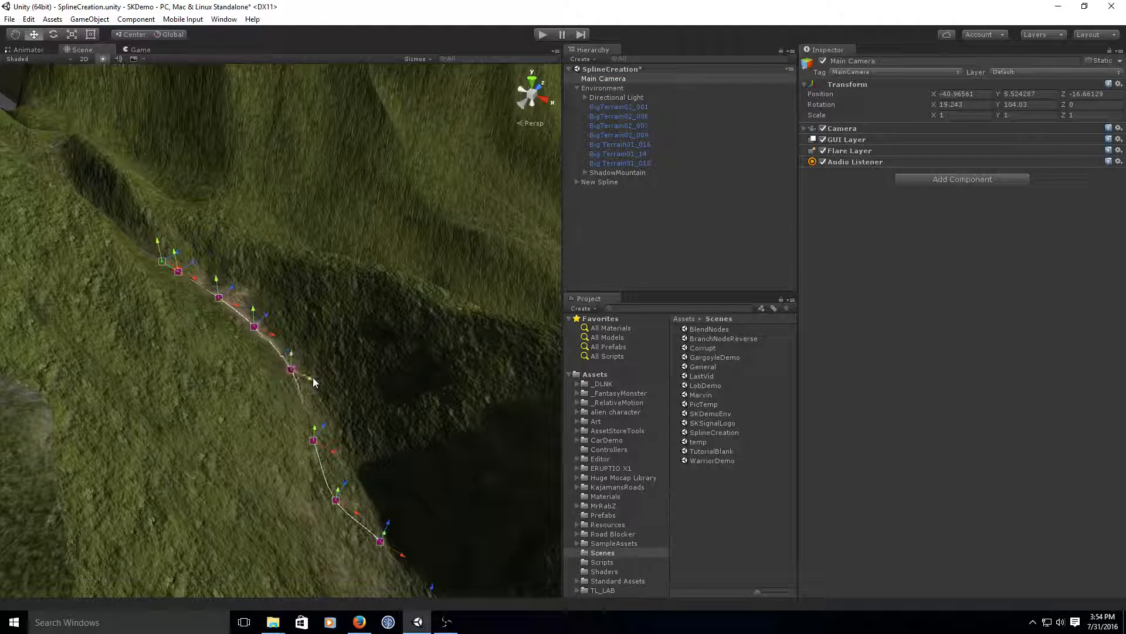
Disable Always Render on New Spline, check the scene with Main Camera selected, and re-enable Always Render.
click(610, 182)
click(942, 164)
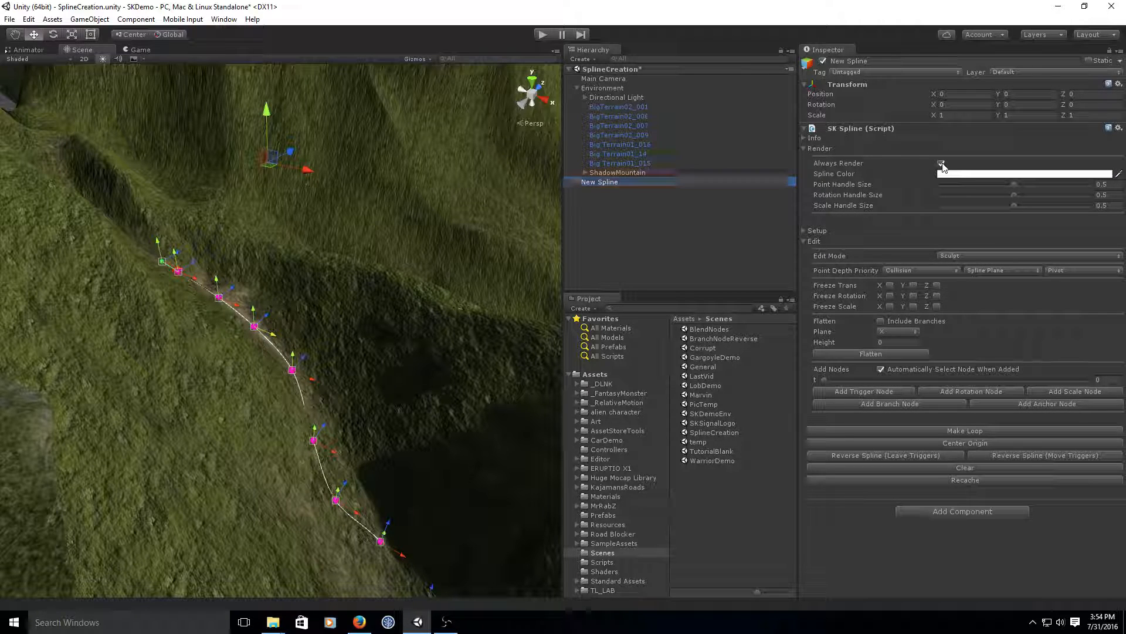
click(604, 80)
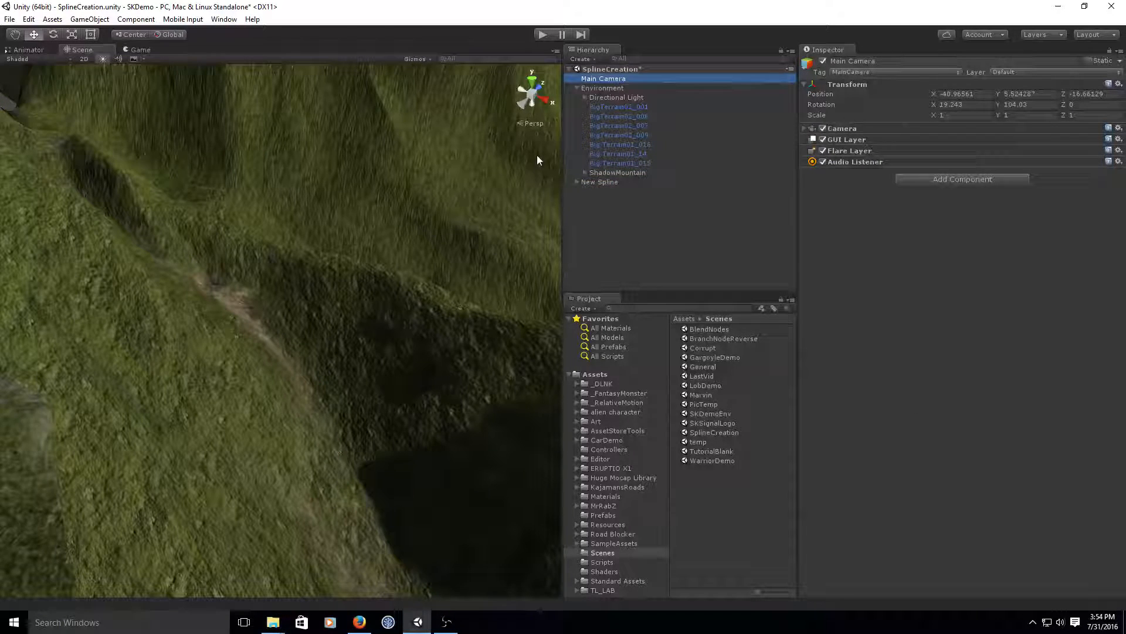
click(602, 182)
click(942, 164)
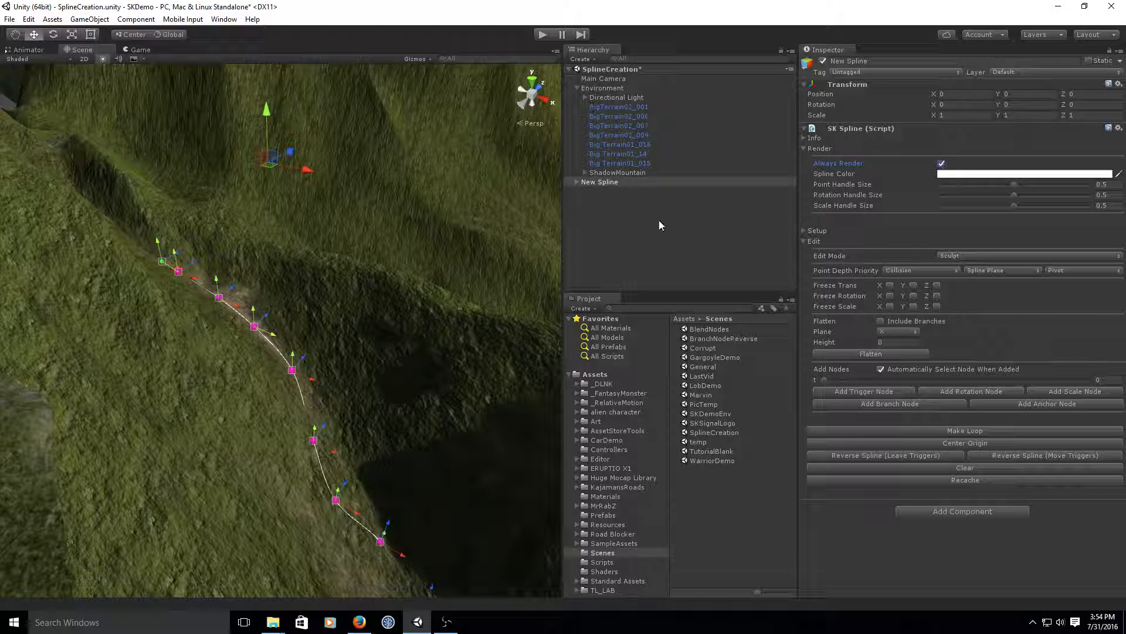